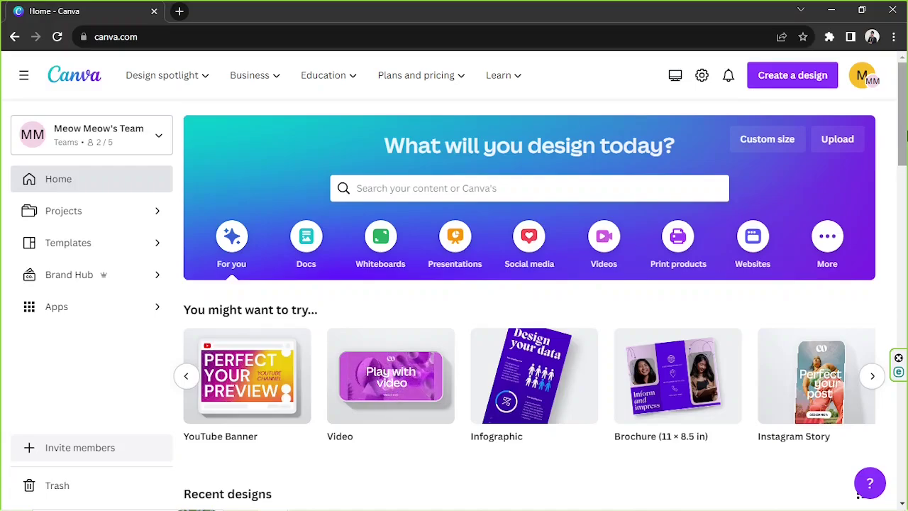
# Step: Set up a custom design size in inches: width 6, height 9
pyautogui.click(768, 141)
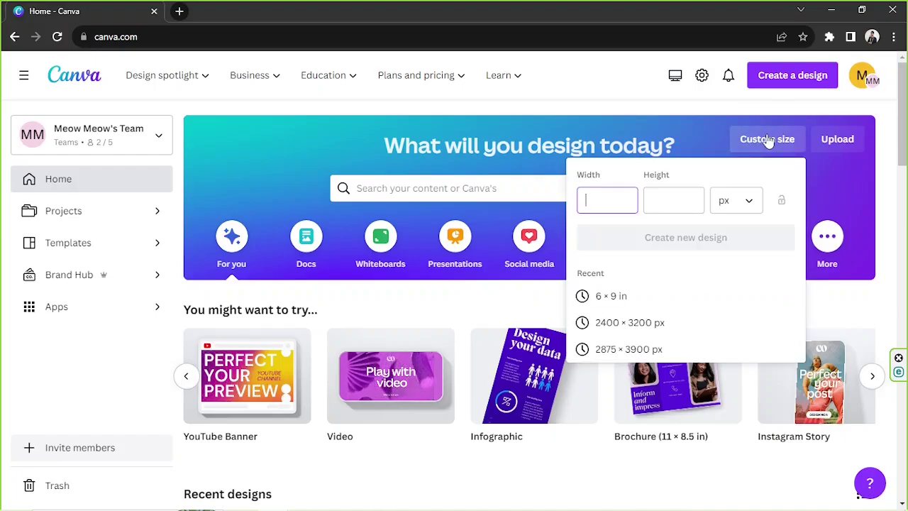
pyautogui.click(738, 206)
pyautogui.click(740, 264)
pyautogui.click(631, 198)
pyautogui.write('6')
pyautogui.press('Tab')
pyautogui.write('9')
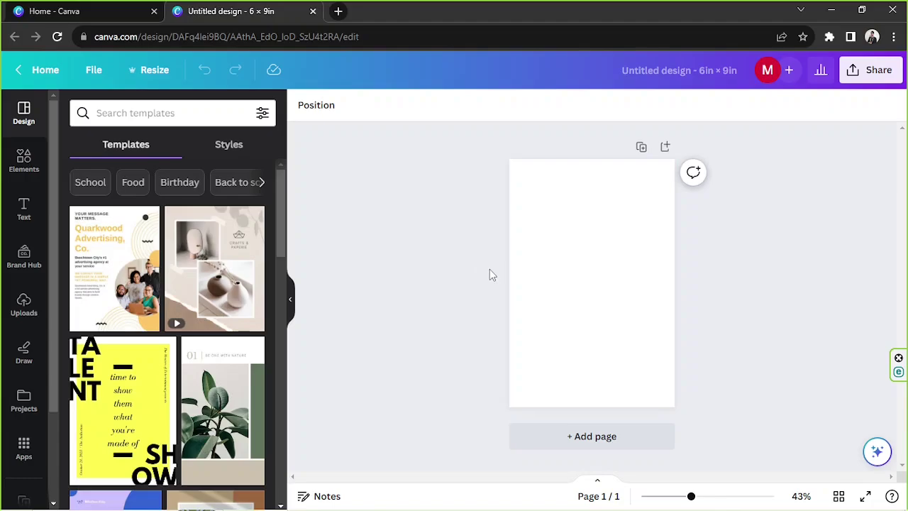
# Step: Show rulers with Shift+R, then check the ruler and guide settings under File > View settings
pyautogui.hotkey('shift', 'r')
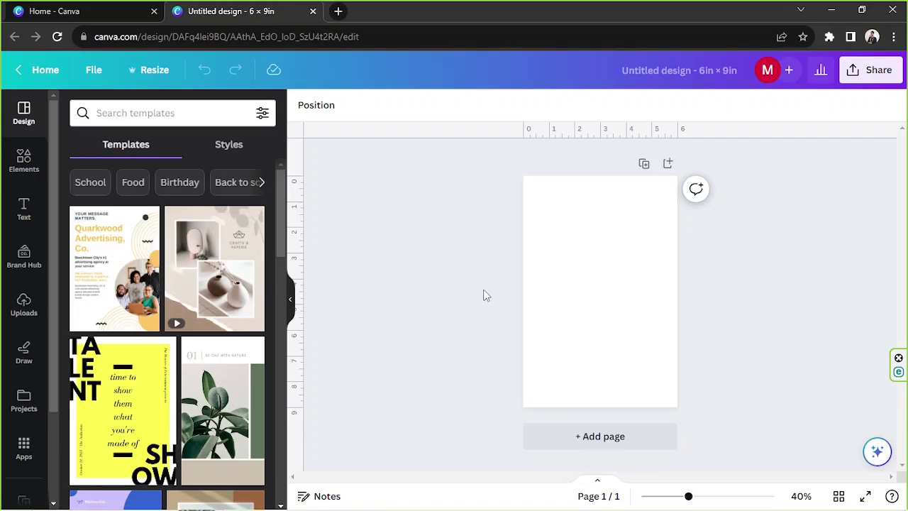
pyautogui.click(94, 73)
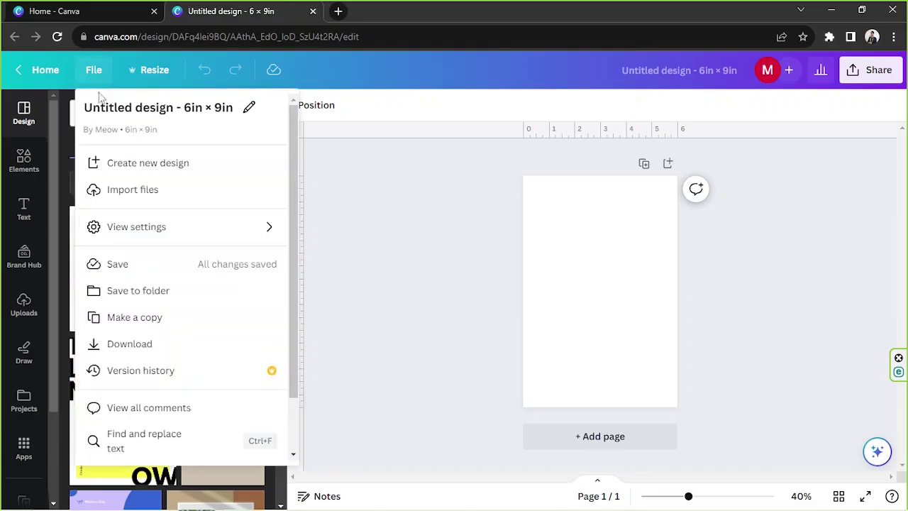
pyautogui.click(118, 233)
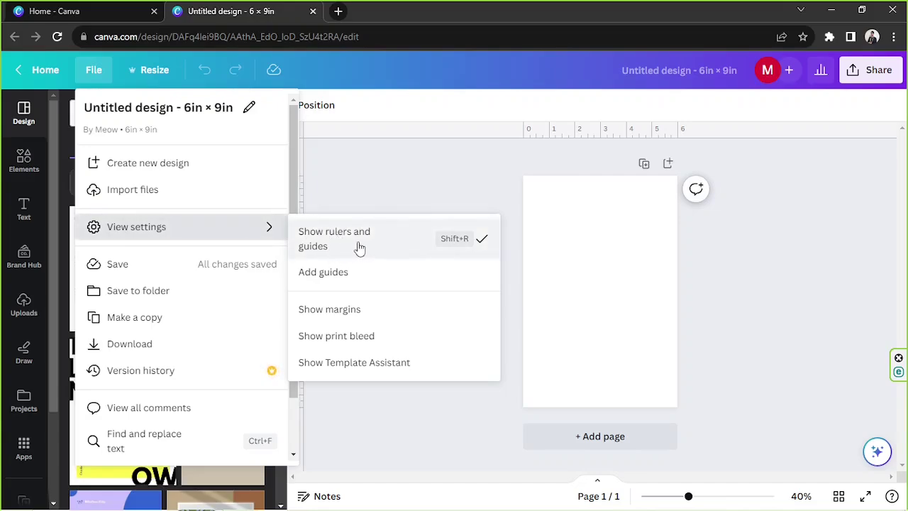
pyautogui.click(456, 136)
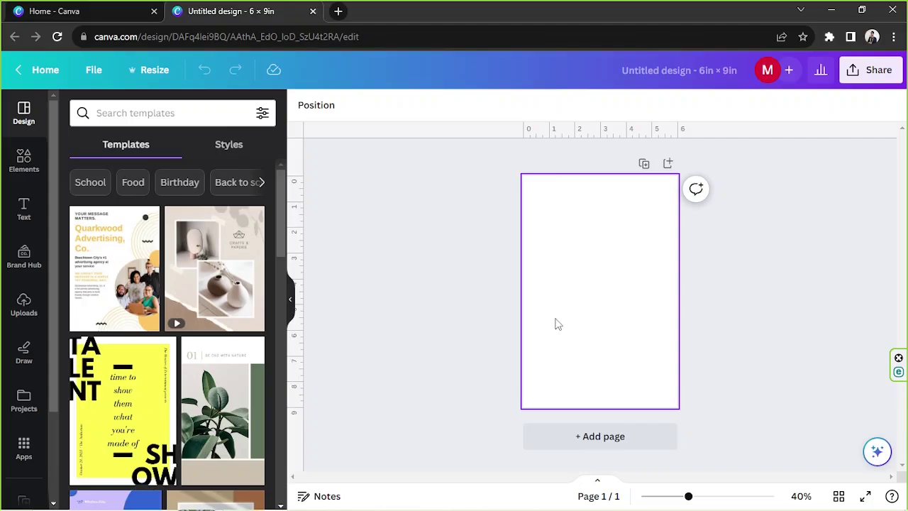
# Step: Add a vertical guide and drag it toward the page's left edge
pyautogui.rightClick(544, 263)
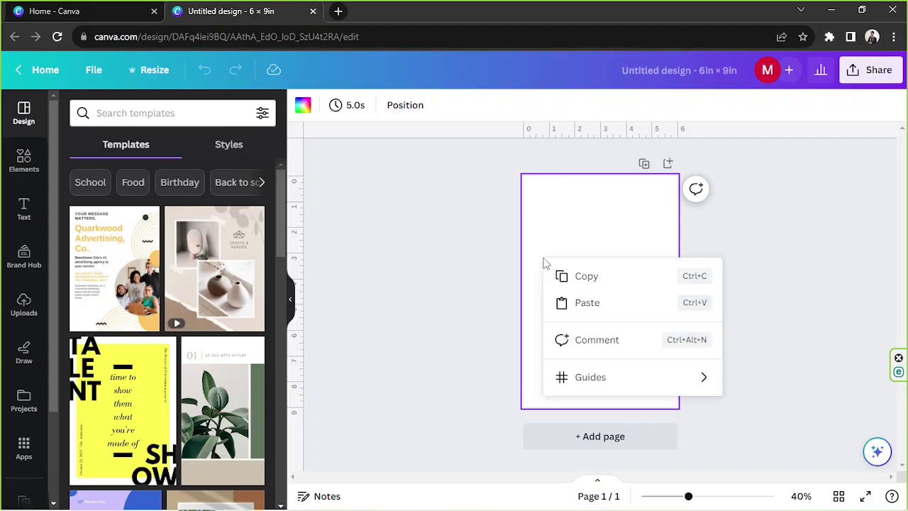
pyautogui.moveTo(570, 378)
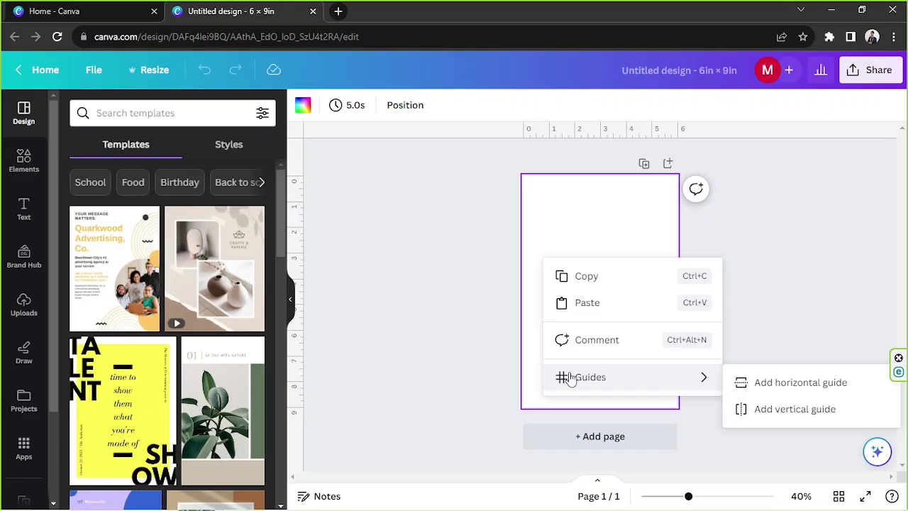
pyautogui.click(754, 419)
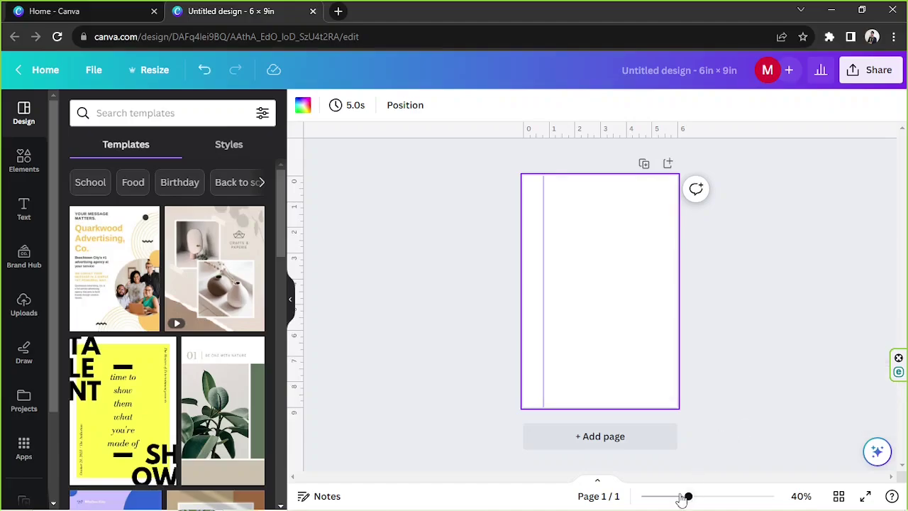
pyautogui.moveTo(688, 498); pyautogui.dragTo(724, 498)
pyautogui.scroll(2, 440, 340)
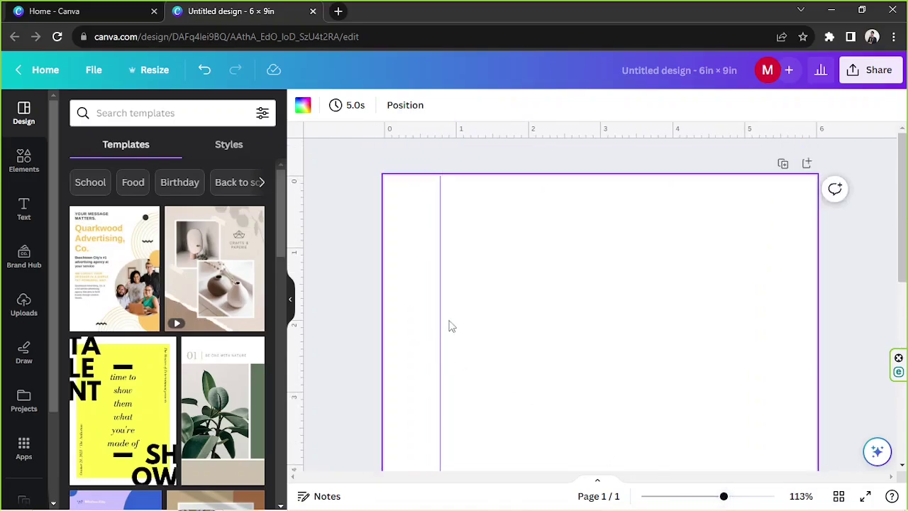
pyautogui.moveTo(438, 216); pyautogui.dragTo(419, 214)
# Step: Zoom in to verify the guide sits about 0.5 in from the left edge
pyautogui.moveTo(707, 504)
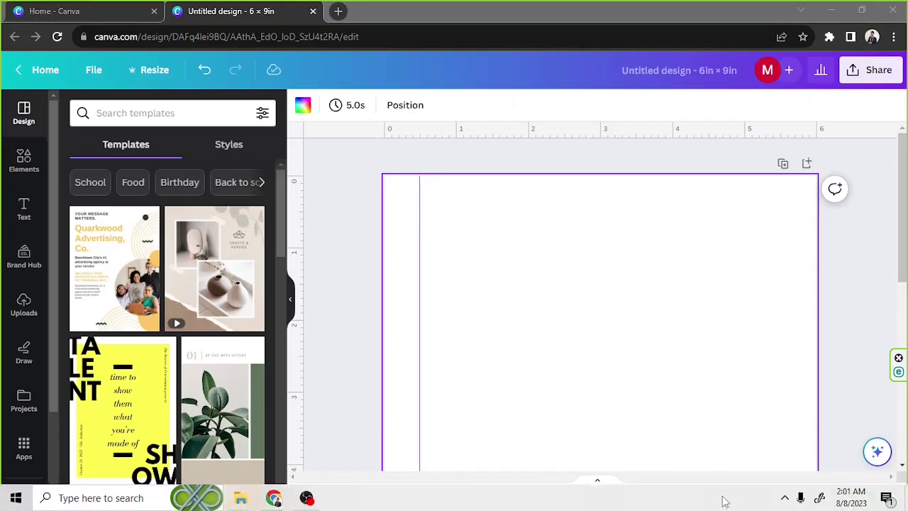
pyautogui.click(731, 447)
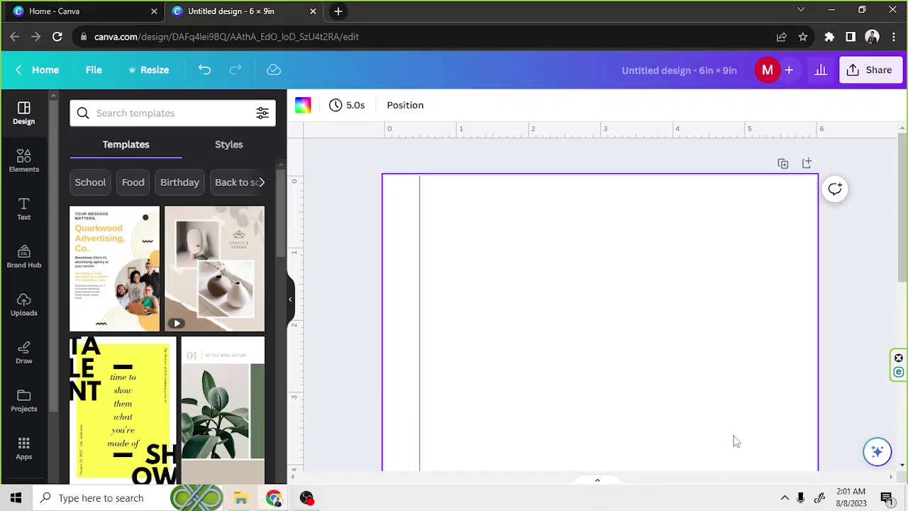
pyautogui.moveTo(723, 494); pyautogui.dragTo(618, 484)
pyautogui.scroll(2, 399, 219)
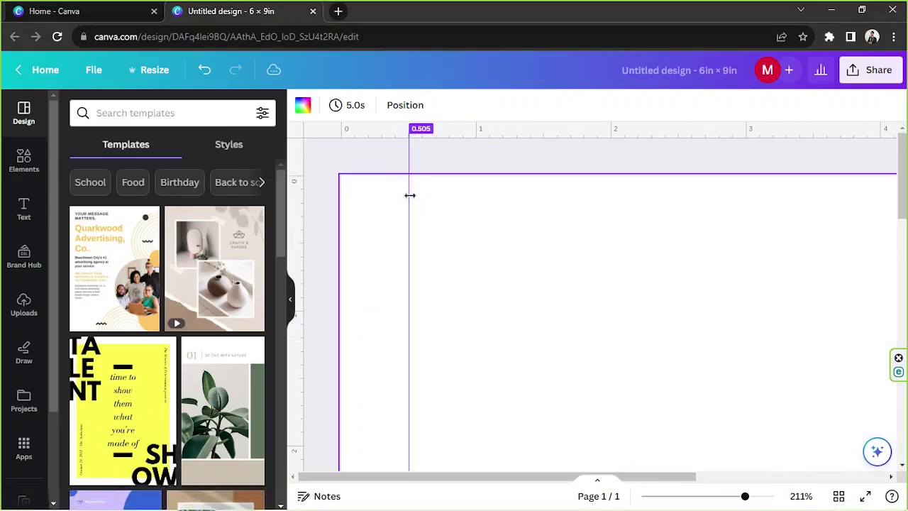
pyautogui.moveTo(745, 495); pyautogui.dragTo(780, 496)
pyautogui.scroll(2, 486, 188)
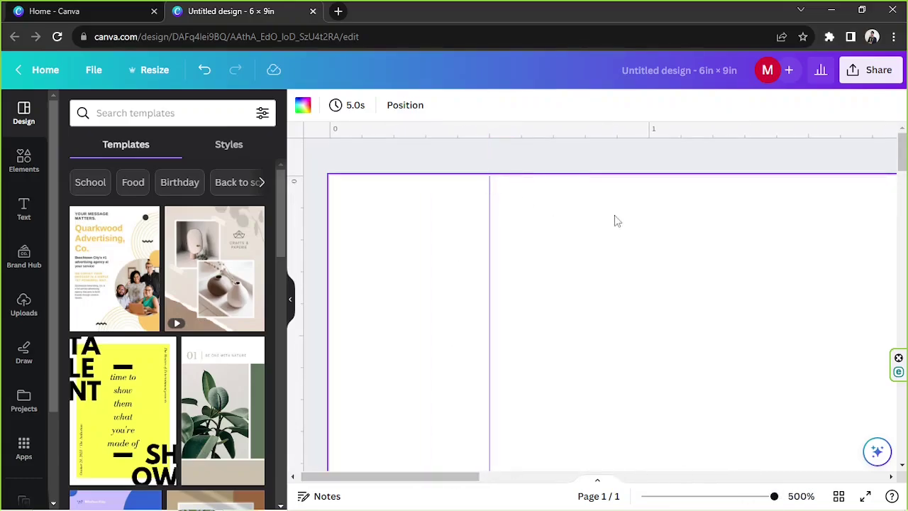
pyautogui.moveTo(773, 496); pyautogui.dragTo(700, 498)
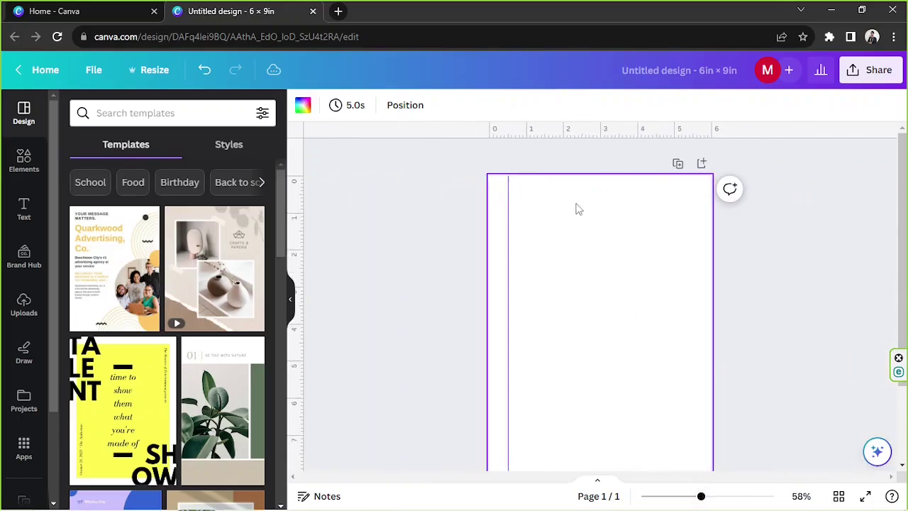
# Step: Add a second vertical guide and fine-tune it to about 0.5 in from the right edge
pyautogui.rightClick(576, 208)
pyautogui.moveTo(632, 333)
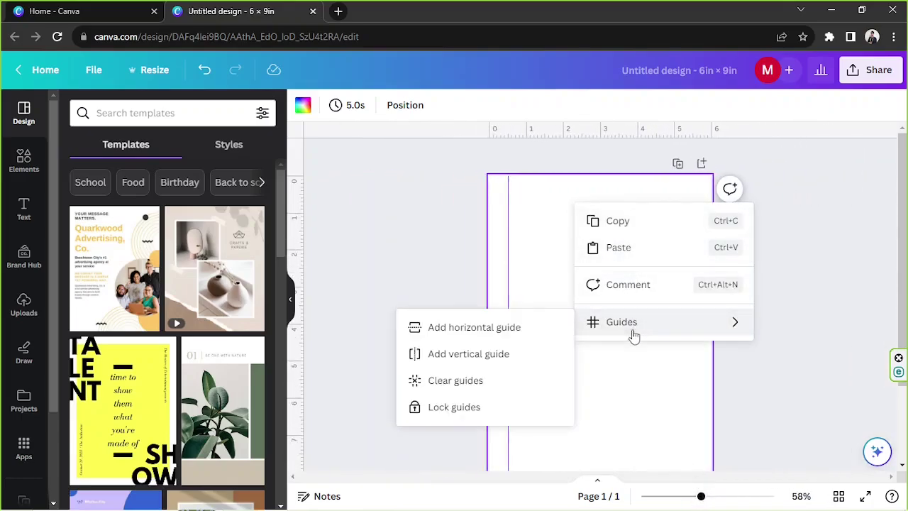
pyautogui.click(493, 354)
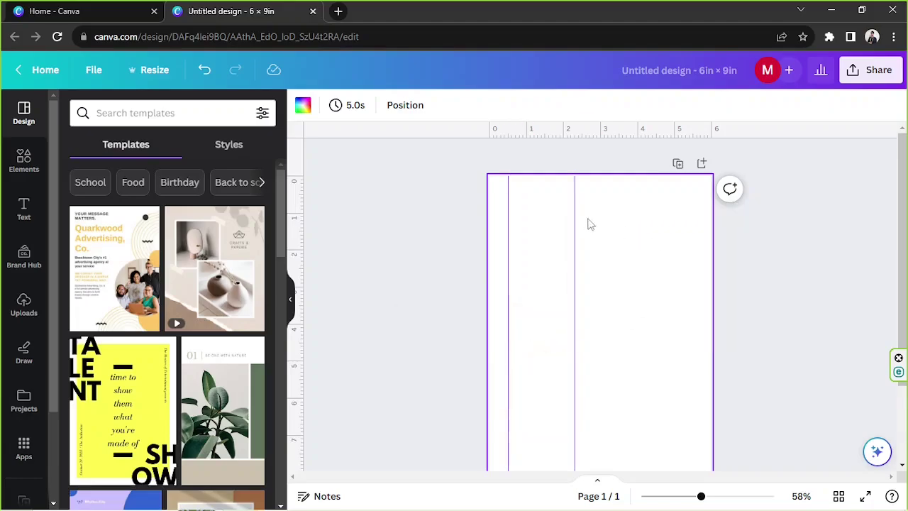
pyautogui.moveTo(575, 211); pyautogui.dragTo(690, 215)
pyautogui.moveTo(700, 496); pyautogui.dragTo(761, 495)
pyautogui.moveTo(705, 480); pyautogui.dragTo(867, 480)
pyautogui.keyDown('ctrl'); pyautogui.scroll(4, 789, 342); pyautogui.keyUp('ctrl')
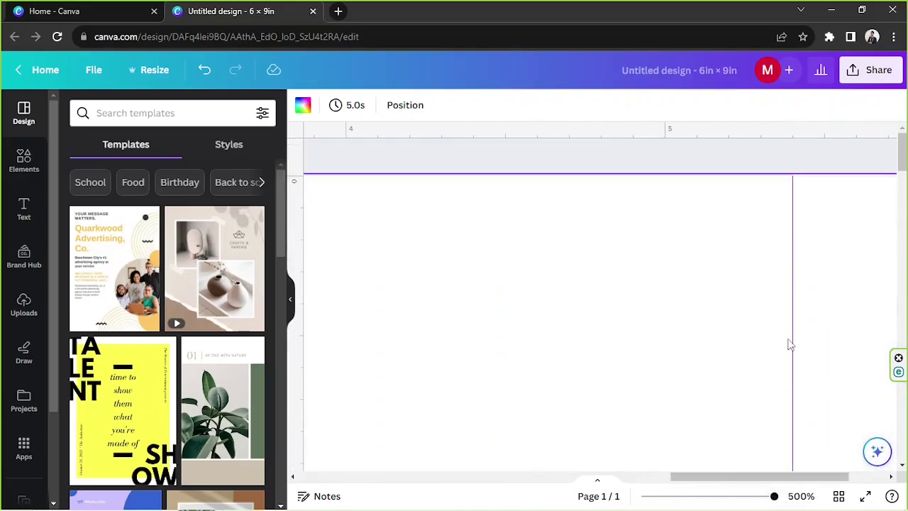
pyautogui.moveTo(792, 196); pyautogui.dragTo(823, 197)
pyautogui.moveTo(774, 495); pyautogui.dragTo(695, 489)
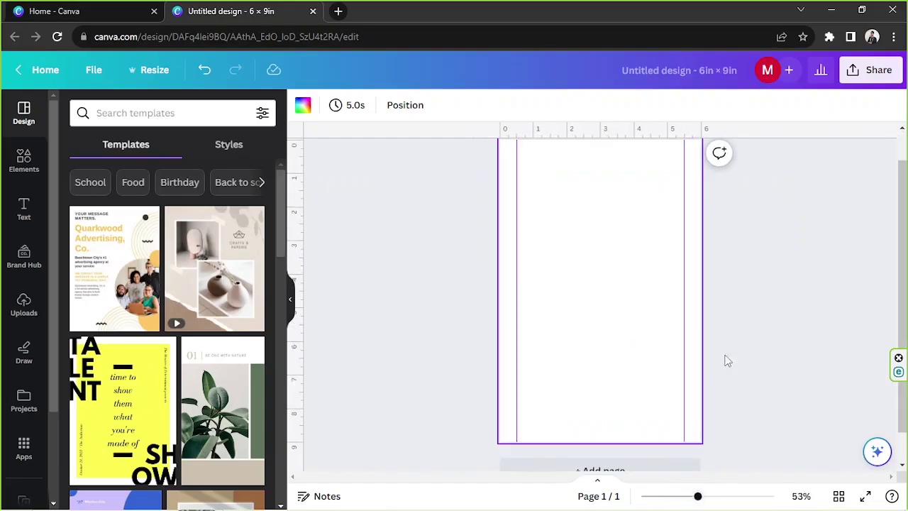
# Step: Add a horizontal guide and position it about 0.5 in below the top edge
pyautogui.rightClick(577, 222)
pyautogui.moveTo(624, 339)
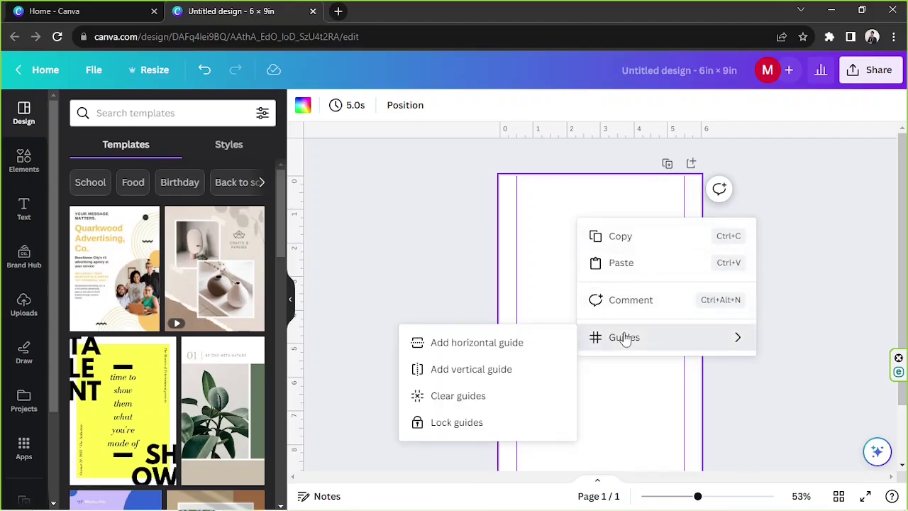
pyautogui.click(533, 343)
pyautogui.scroll(-2, 625, 224)
pyautogui.scroll(2, 628, 211)
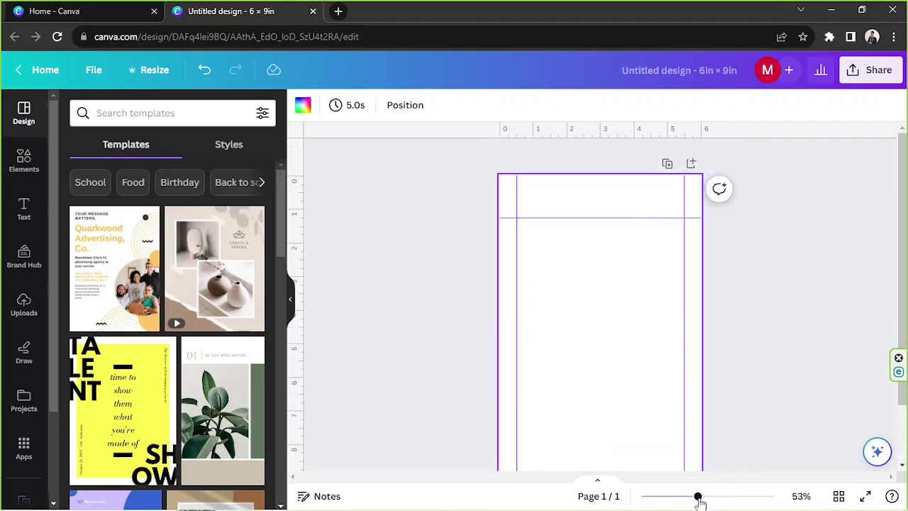
pyautogui.moveTo(697, 498); pyautogui.dragTo(769, 497)
pyautogui.moveTo(667, 477); pyautogui.dragTo(468, 476)
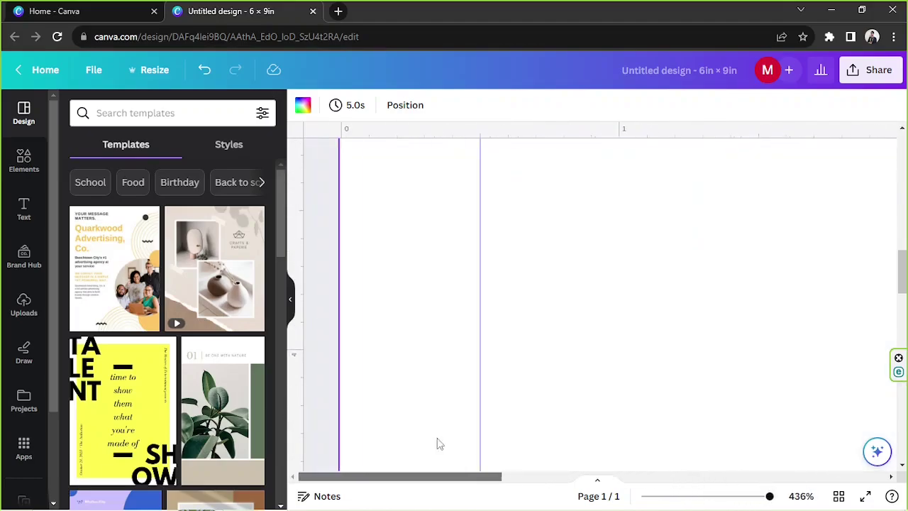
pyautogui.scroll(10, 478, 304)
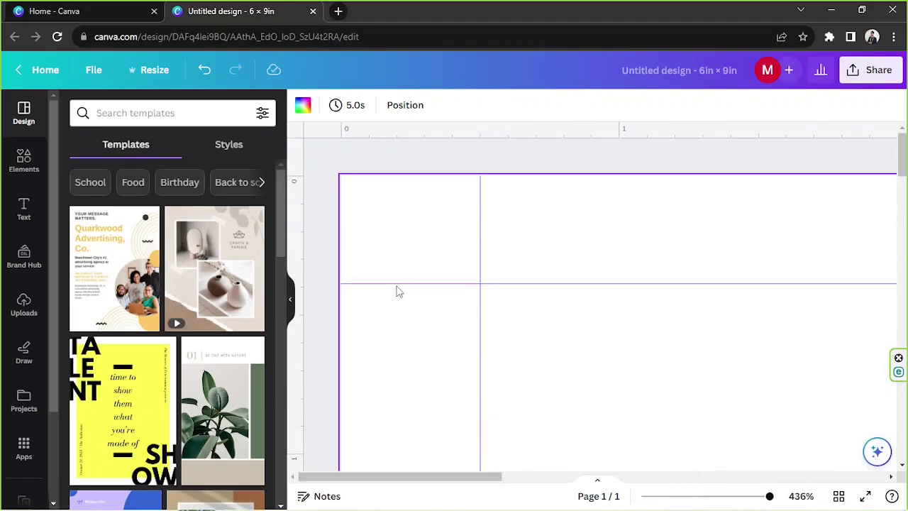
pyautogui.moveTo(396, 284); pyautogui.dragTo(397, 312)
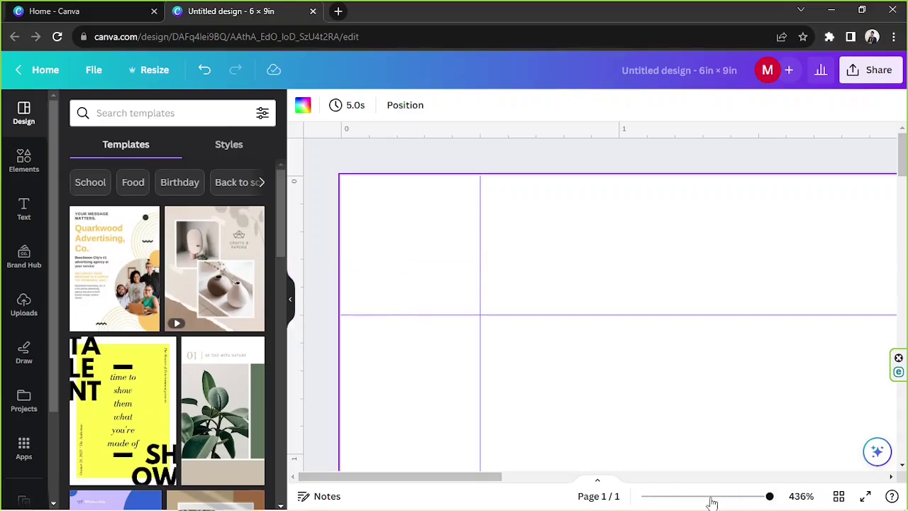
pyautogui.moveTo(700, 498); pyautogui.dragTo(685, 498)
# Step: Add a centre vertical guide, then undo it
pyautogui.rightClick(592, 277)
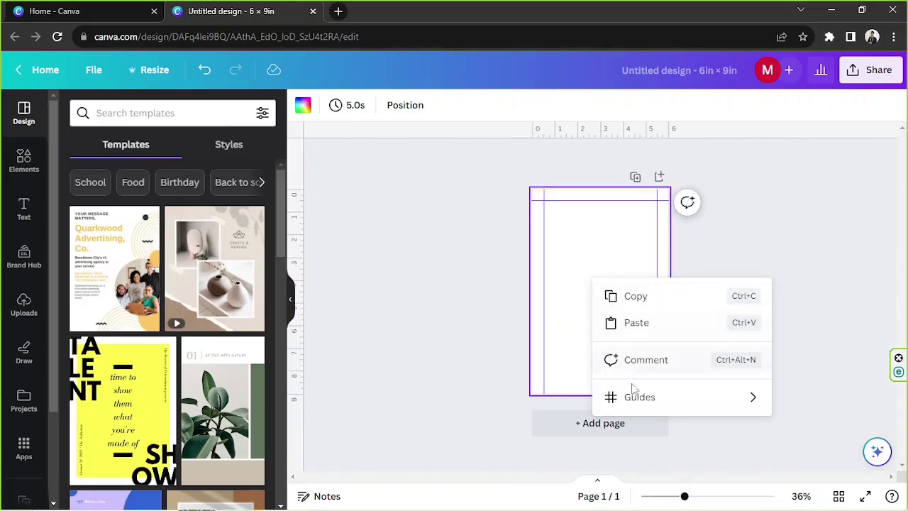
pyautogui.moveTo(628, 397)
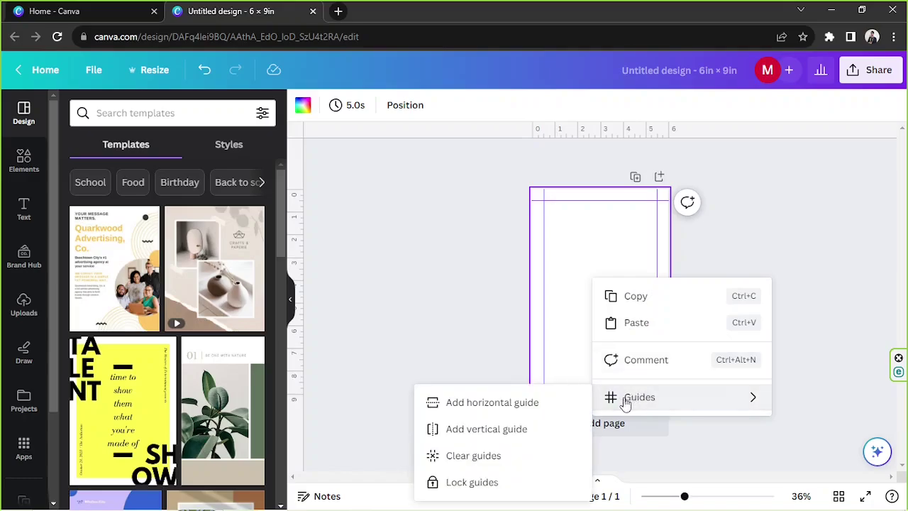
pyautogui.click(521, 429)
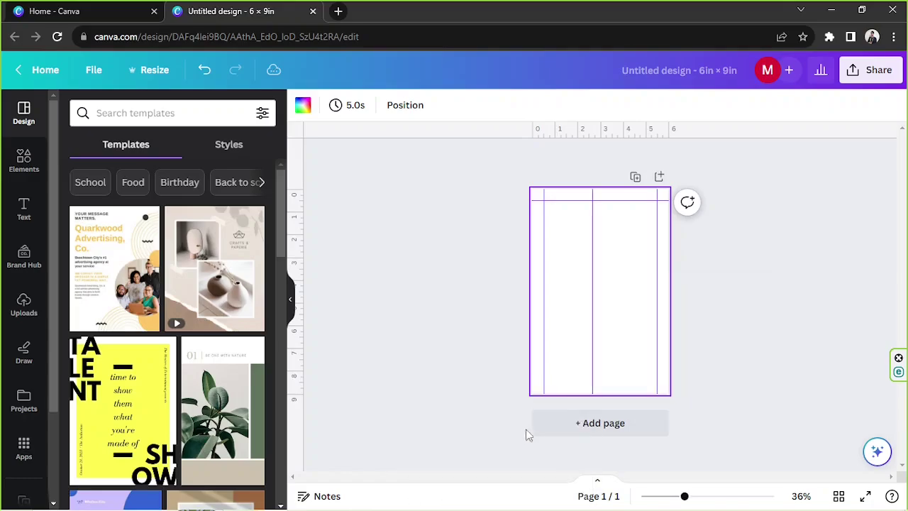
pyautogui.hotkey('ctrl', 'z')
# Step: Add another horizontal guide near the page bottom
pyautogui.rightClick(607, 236)
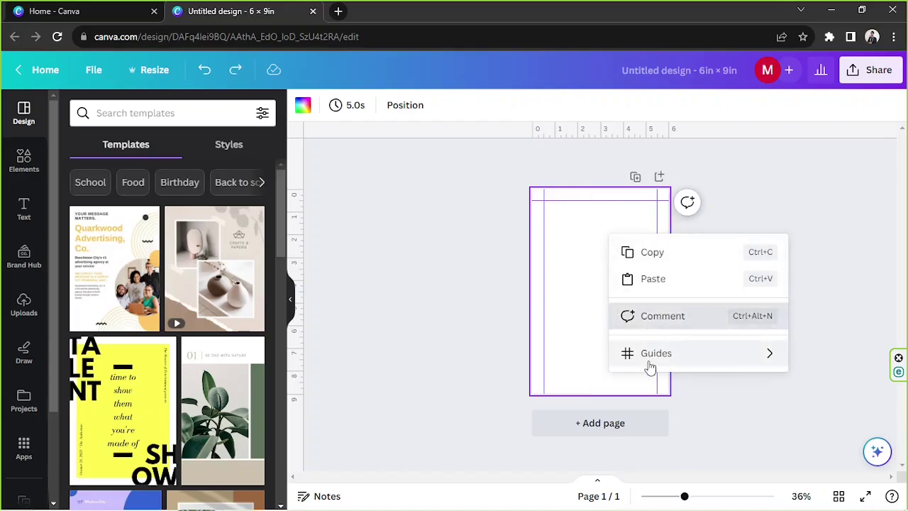
pyautogui.moveTo(649, 366)
pyautogui.click(540, 359)
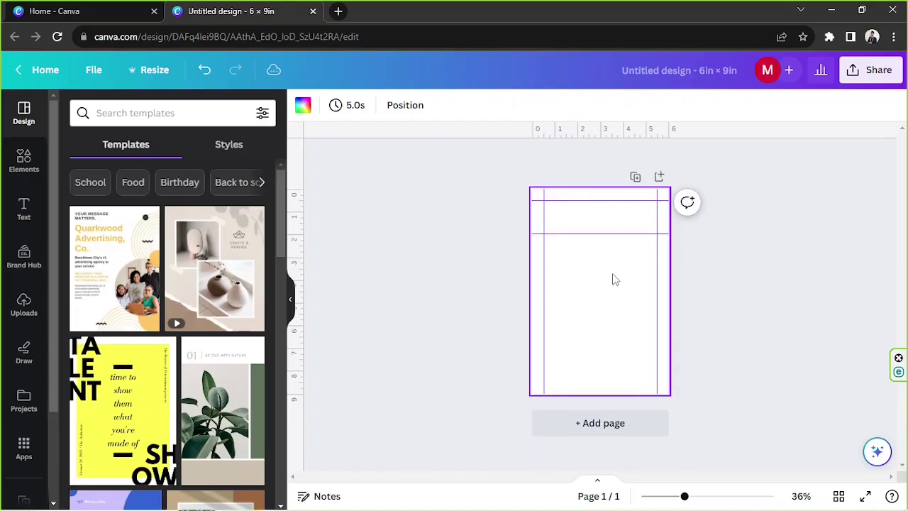
pyautogui.click(596, 389)
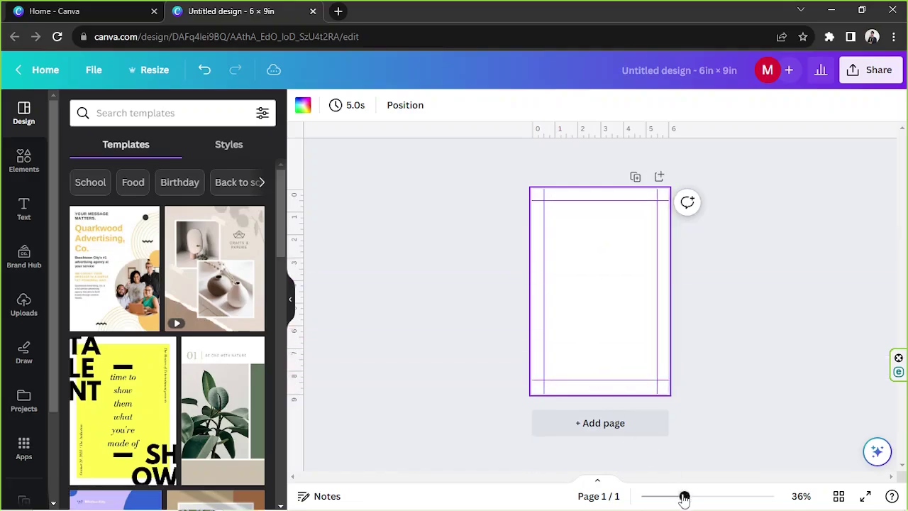
# Step: Zoom in and nudge the bottom guide up to about 8.5 in
pyautogui.moveTo(685, 495); pyautogui.dragTo(827, 476)
pyautogui.scroll(-5, 826, 476)
pyautogui.hscroll(-5, 458, 304)
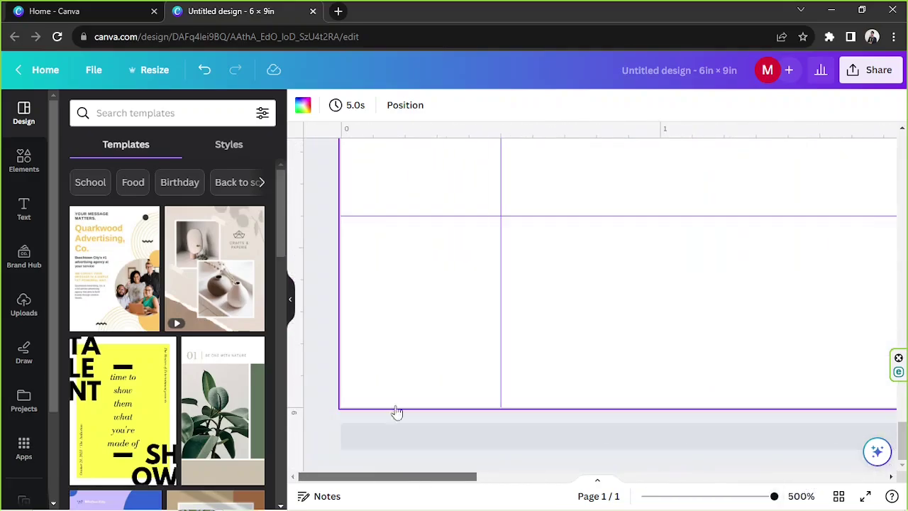
pyautogui.moveTo(458, 304); pyautogui.dragTo(468, 273)
pyautogui.scroll(2, 433, 423)
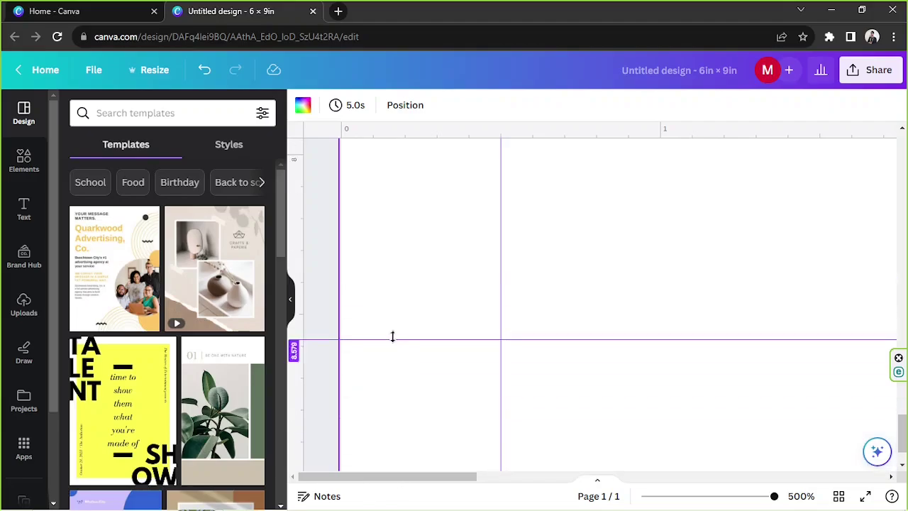
pyautogui.scroll(-1, 397, 341)
pyautogui.scroll(1, 378, 334)
pyautogui.moveTo(378, 334); pyautogui.dragTo(359, 318)
pyautogui.scroll(1, 379, 466)
pyautogui.moveTo(774, 495); pyautogui.dragTo(687, 496)
# Step: Lock all the page guides in place with Guides > Lock guides
pyautogui.click(746, 395)
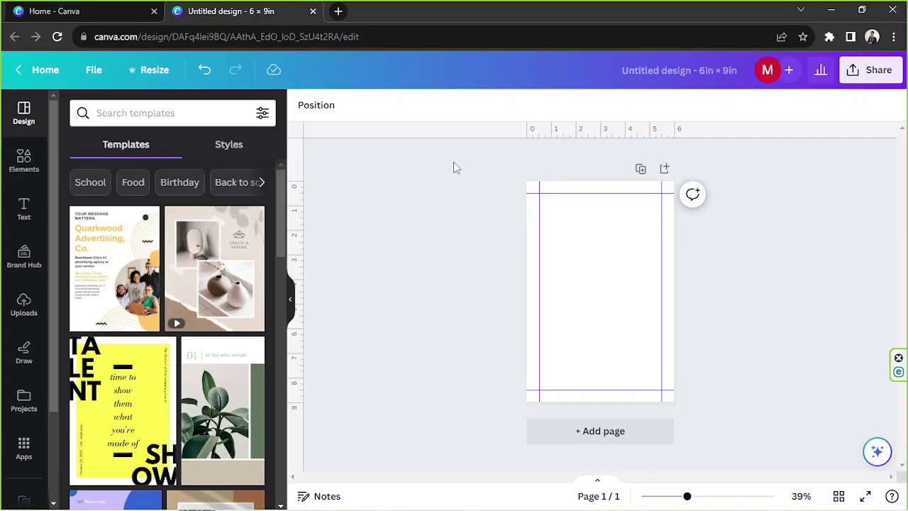
pyautogui.moveTo(454, 161); pyautogui.dragTo(698, 424)
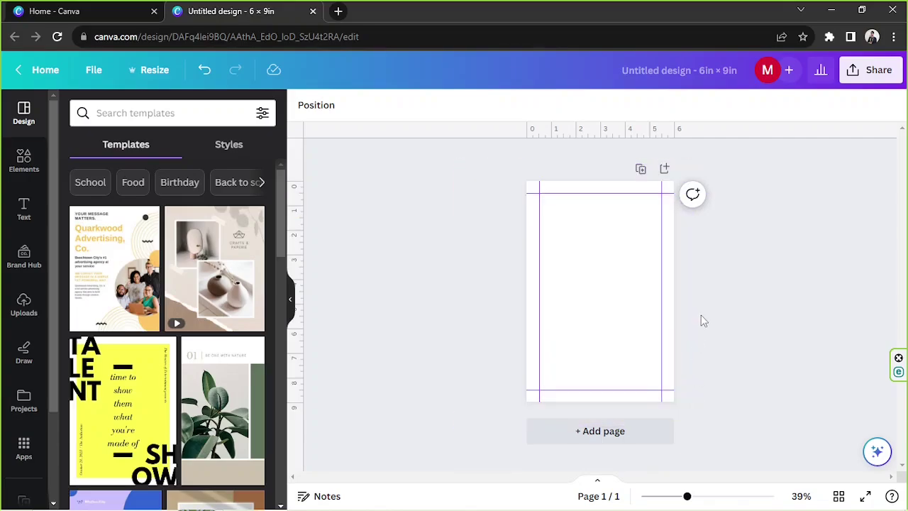
pyautogui.rightClick(614, 280)
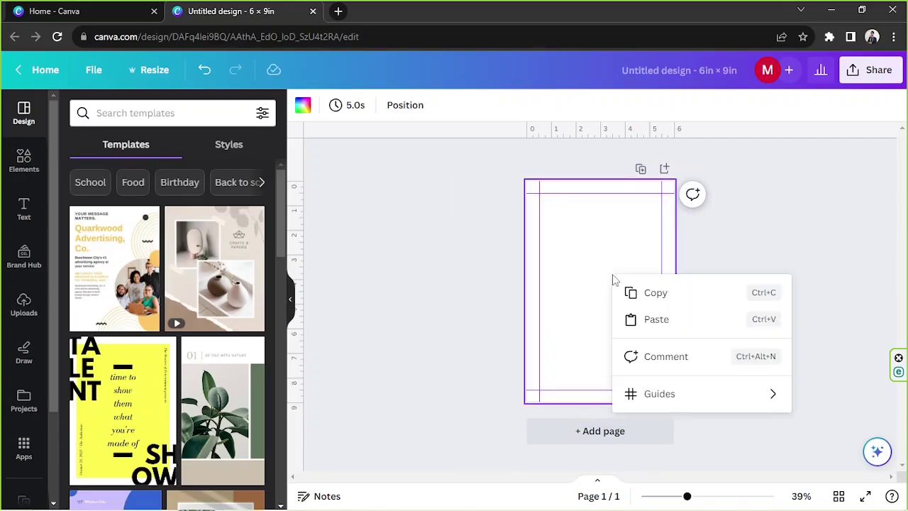
pyautogui.moveTo(700, 399)
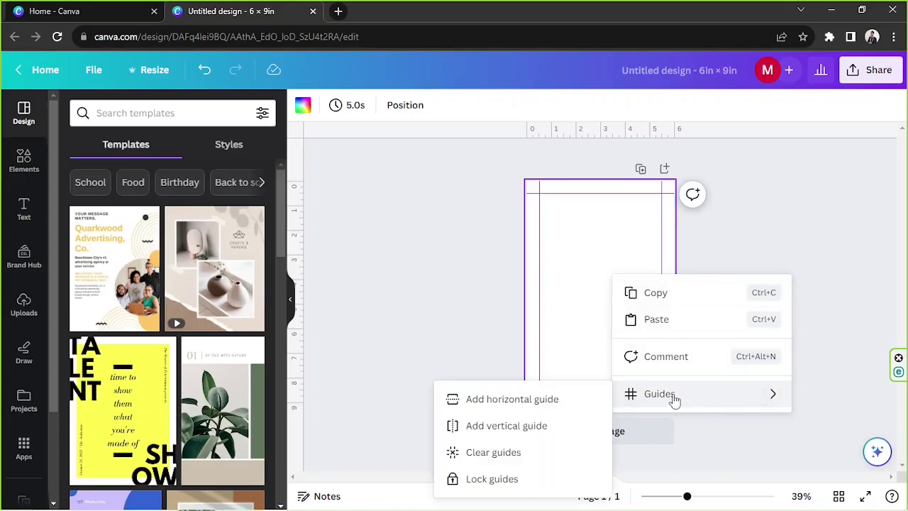
pyautogui.click(499, 488)
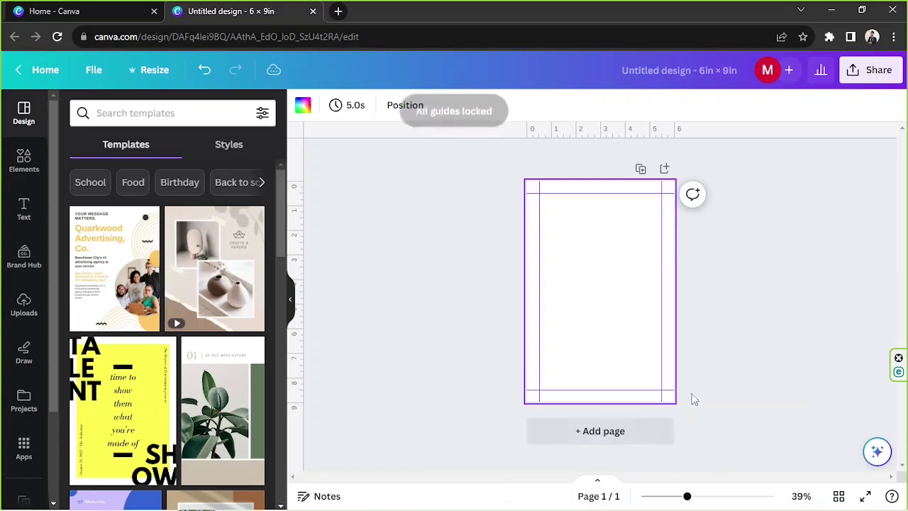
pyautogui.click(737, 368)
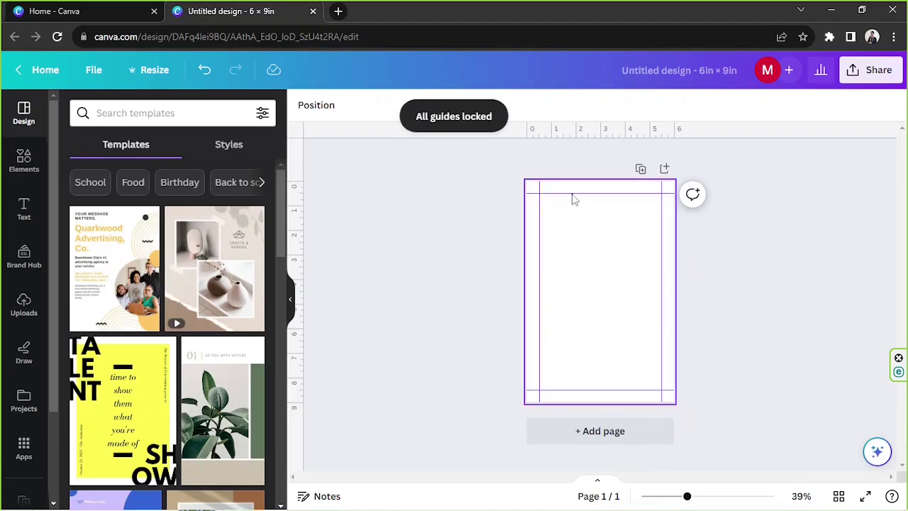
# Step: Confirm the locked guides stay put and the Guides menu now offers Unlock guides
pyautogui.moveTo(541, 195); pyautogui.dragTo(565, 247)
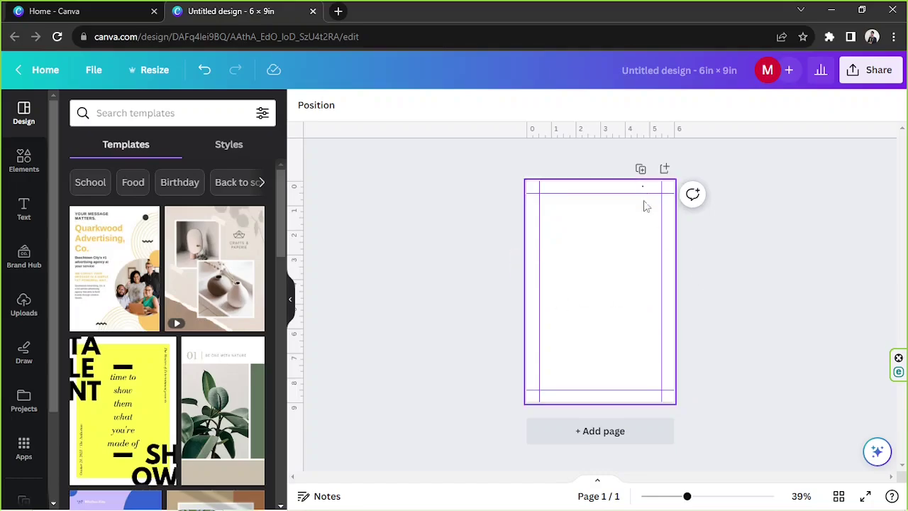
pyautogui.moveTo(492, 244); pyautogui.dragTo(665, 348)
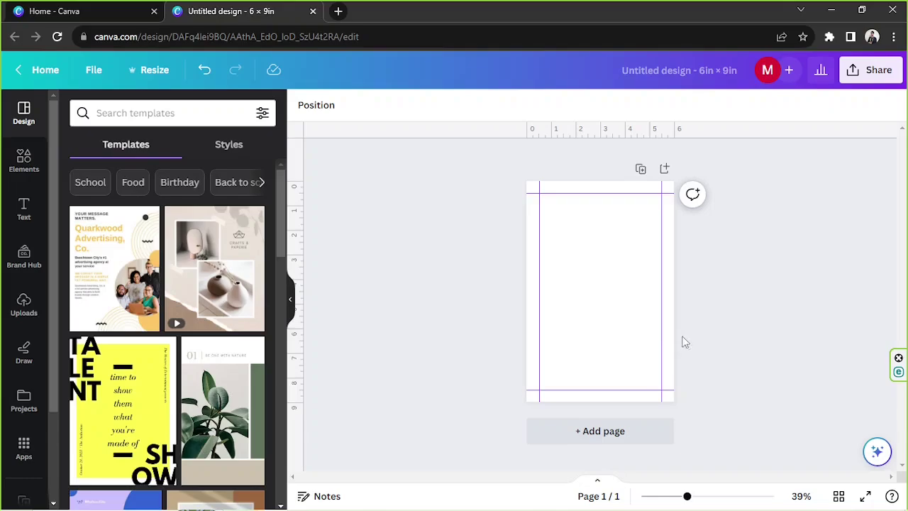
pyautogui.rightClick(622, 241)
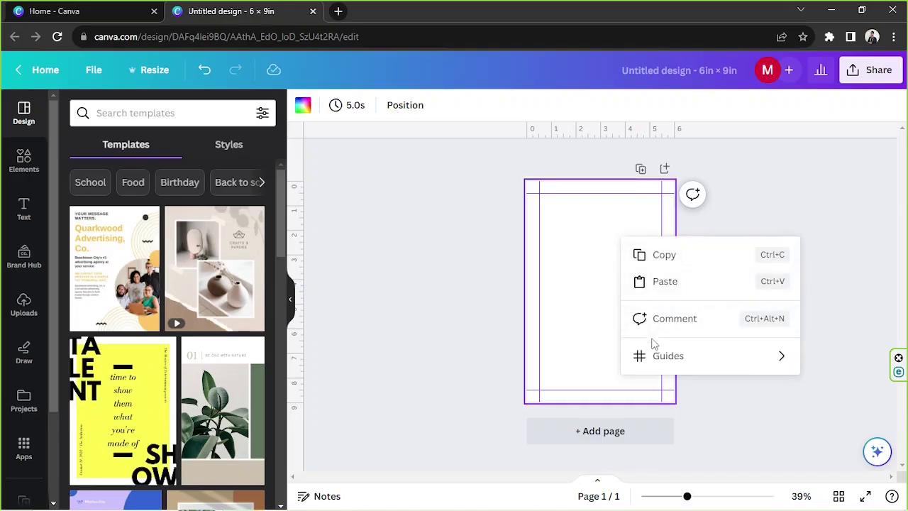
pyautogui.moveTo(654, 356)
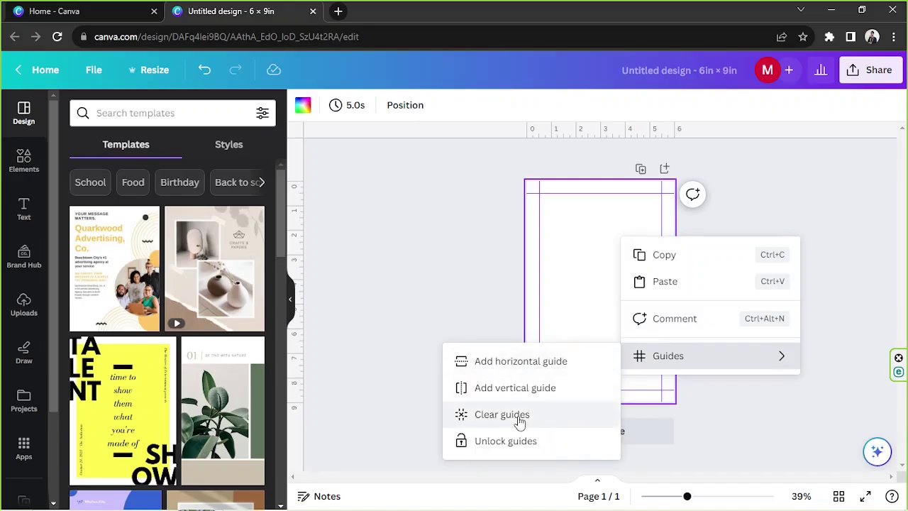
pyautogui.moveTo(449, 176); pyautogui.dragTo(659, 347)
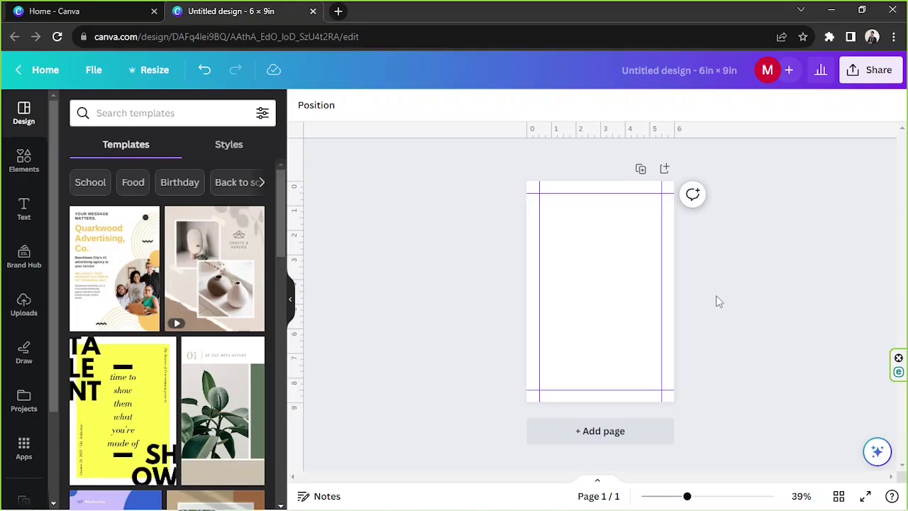
pyautogui.click(609, 431)
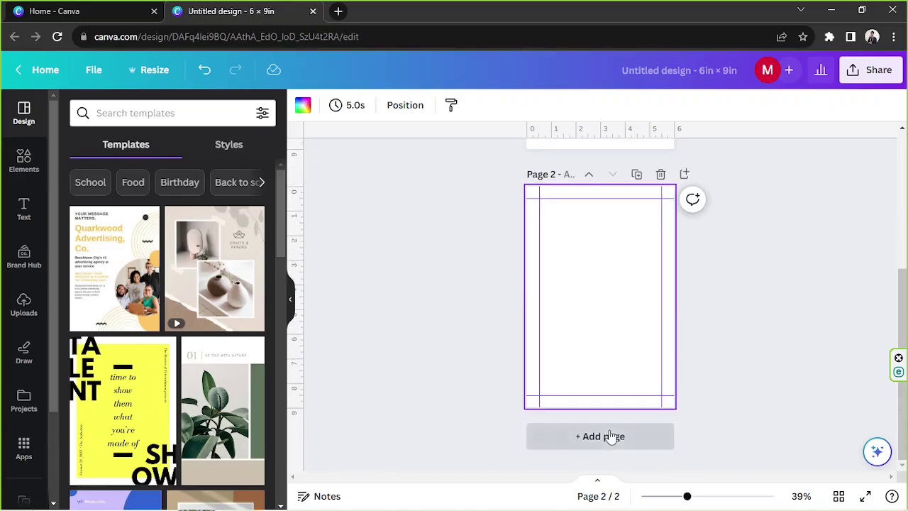
pyautogui.click(610, 436)
pyautogui.scroll(7, 622, 338)
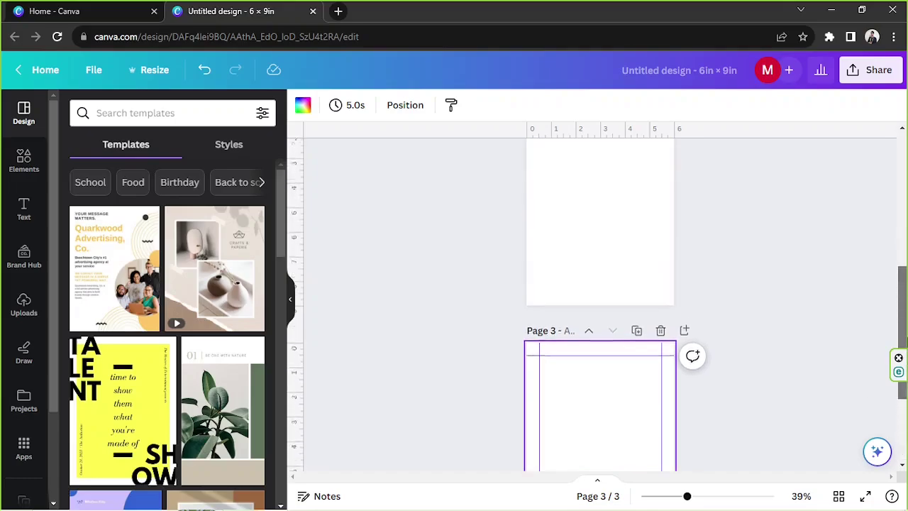
pyautogui.scroll(-7, 622, 338)
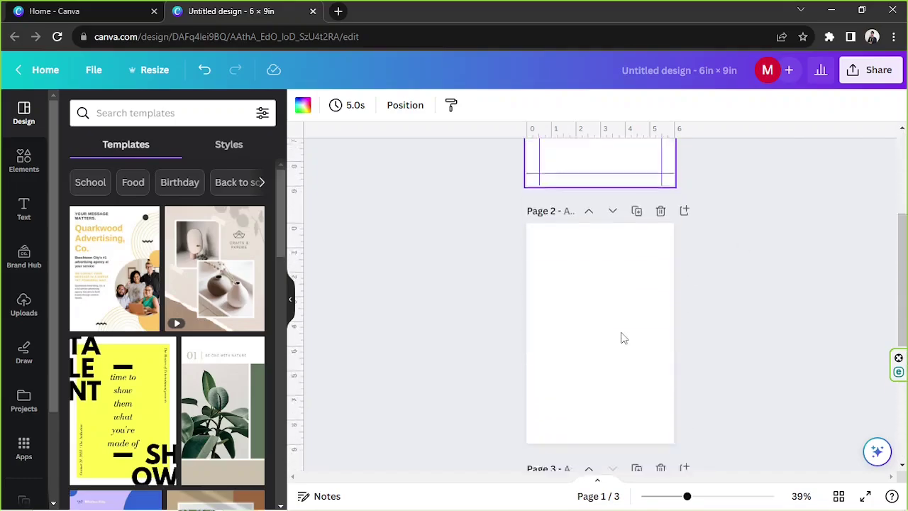
pyautogui.scroll(-1, 621, 338)
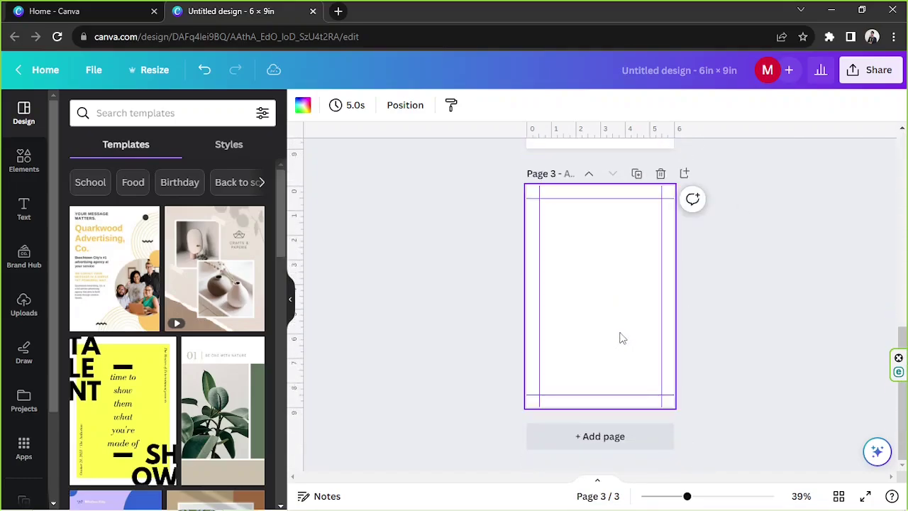
pyautogui.scroll(6, 620, 334)
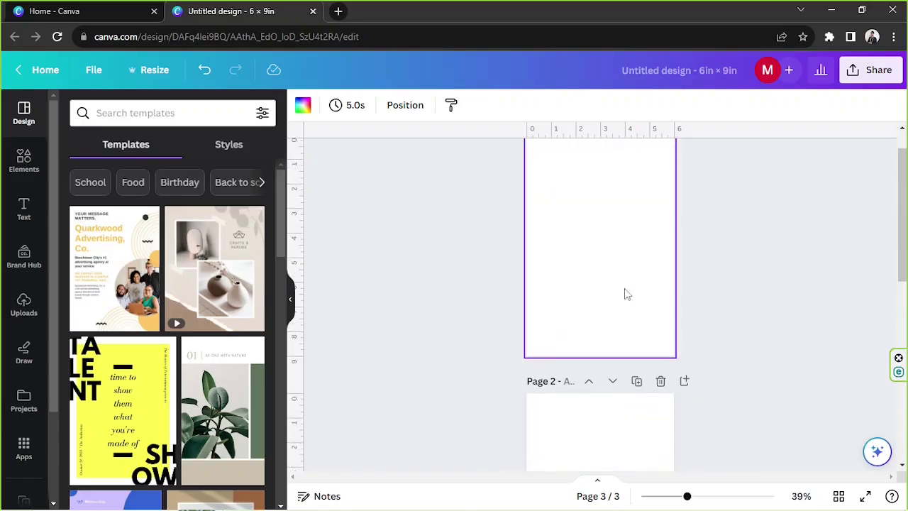
pyautogui.click(661, 381)
pyautogui.click(660, 381)
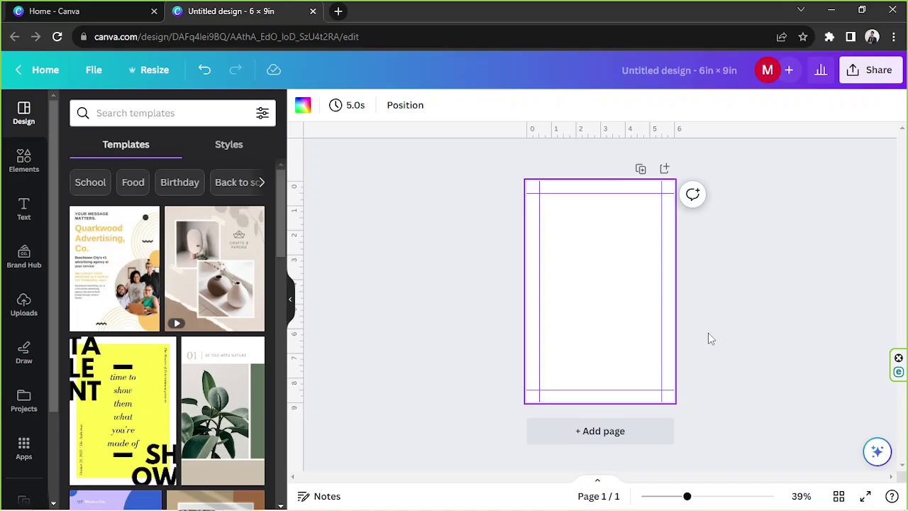
# Step: Insert a line with L and stretch it between the left and right margins near the top
pyautogui.moveTo(686, 496); pyautogui.dragTo(696, 496)
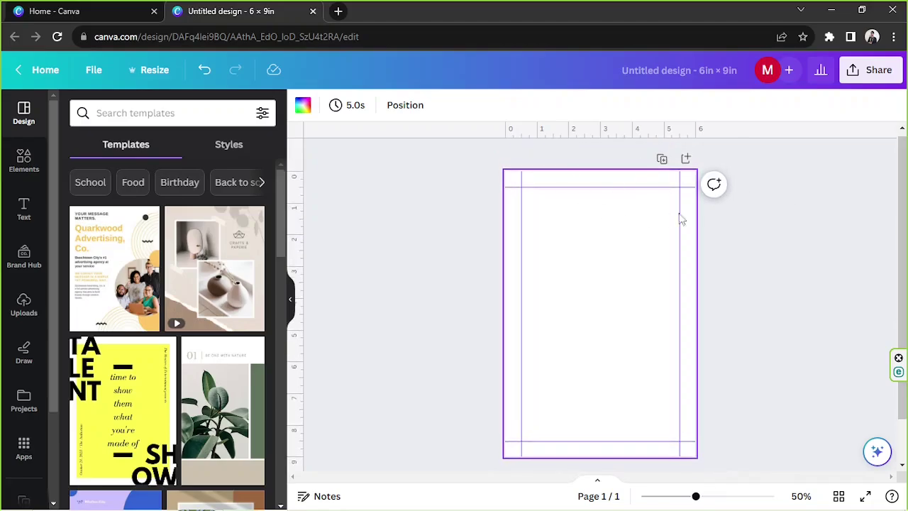
pyautogui.moveTo(762, 246)
pyautogui.mouseDown()
pyautogui.moveTo(527, 210)
pyautogui.moveTo(525, 262)
pyautogui.mouseUp()
pyautogui.press('l')
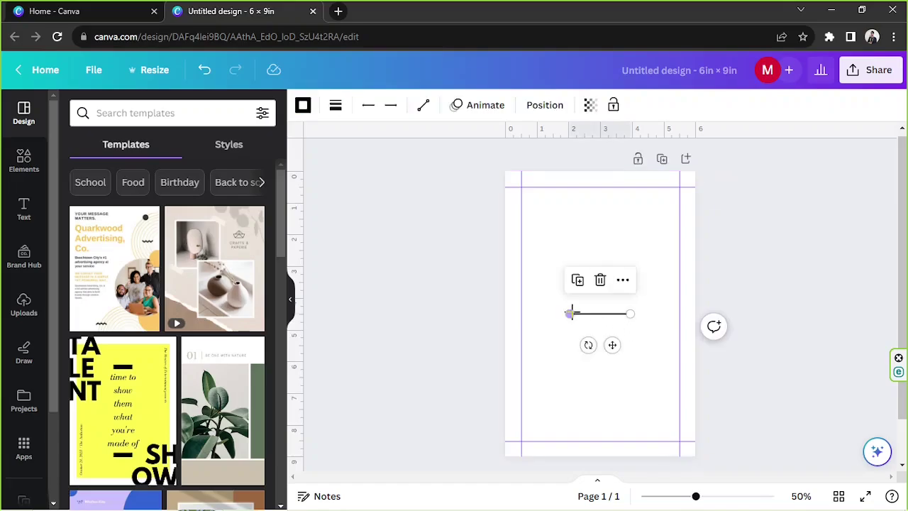
pyautogui.moveTo(568, 312); pyautogui.dragTo(521, 313)
pyautogui.moveTo(587, 344); pyautogui.dragTo(590, 258)
pyautogui.moveTo(636, 227); pyautogui.dragTo(669, 227)
pyautogui.click(749, 264)
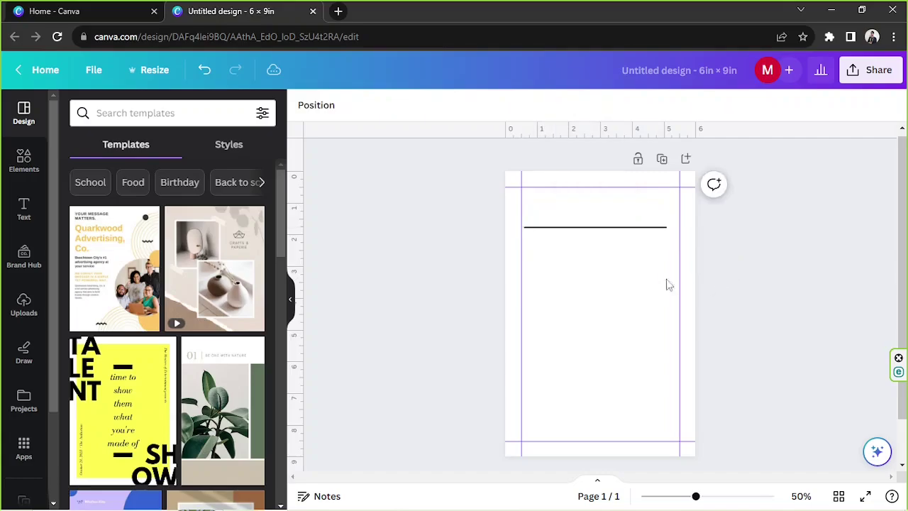
pyautogui.click(617, 228)
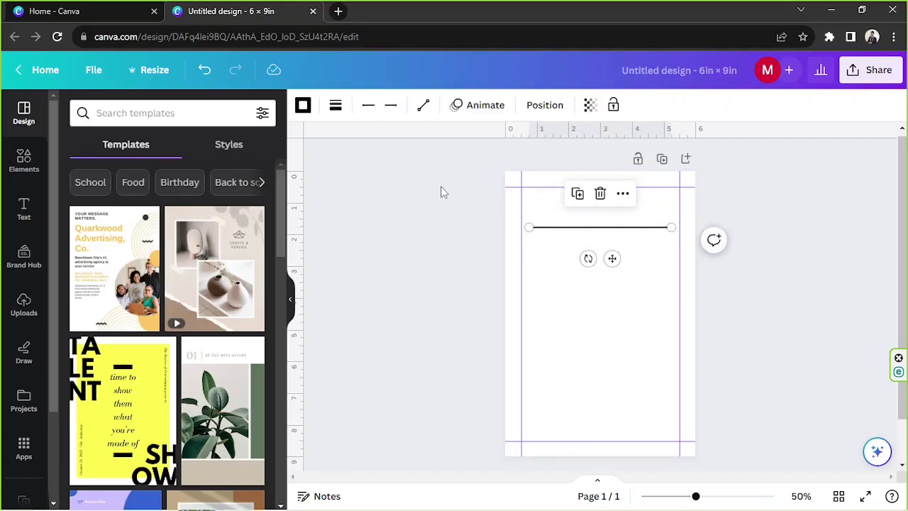
pyautogui.click(334, 105)
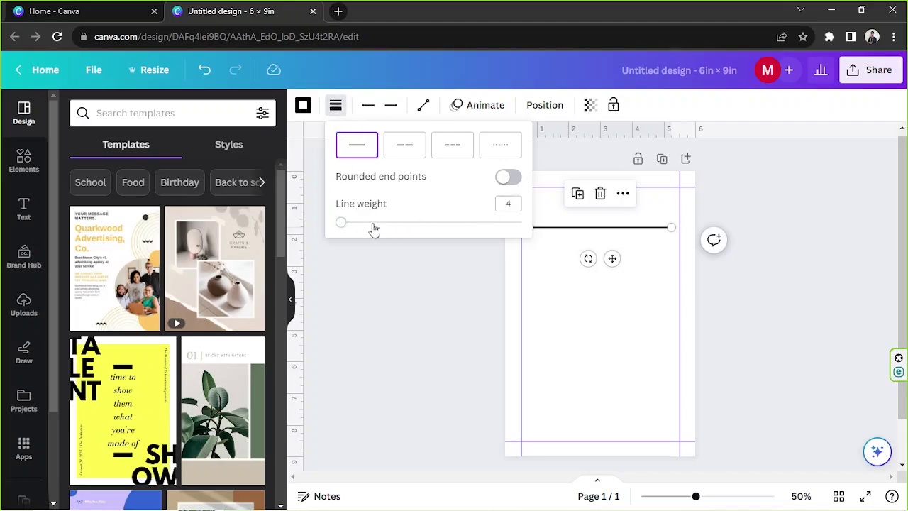
# Step: Reduce the line weight from 4 to about 1.5
pyautogui.click(507, 204)
pyautogui.write('1')
pyautogui.press('Return')
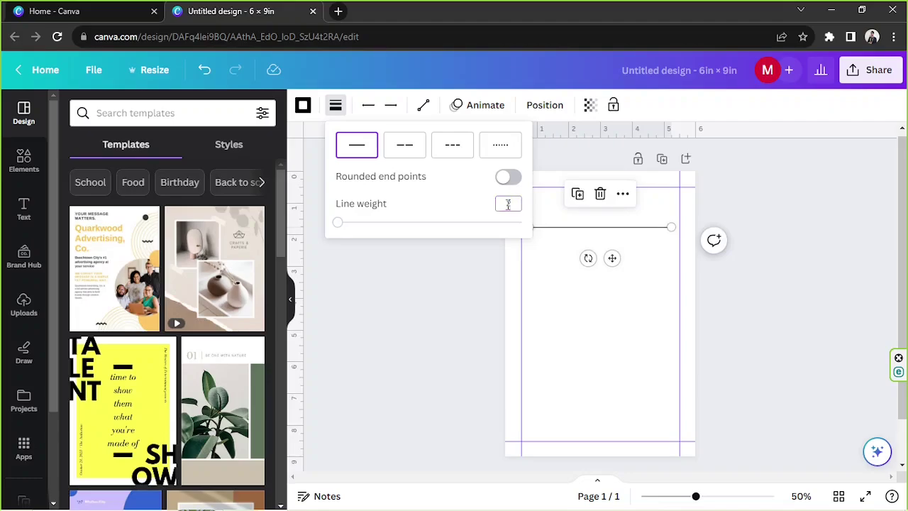
pyautogui.click(543, 309)
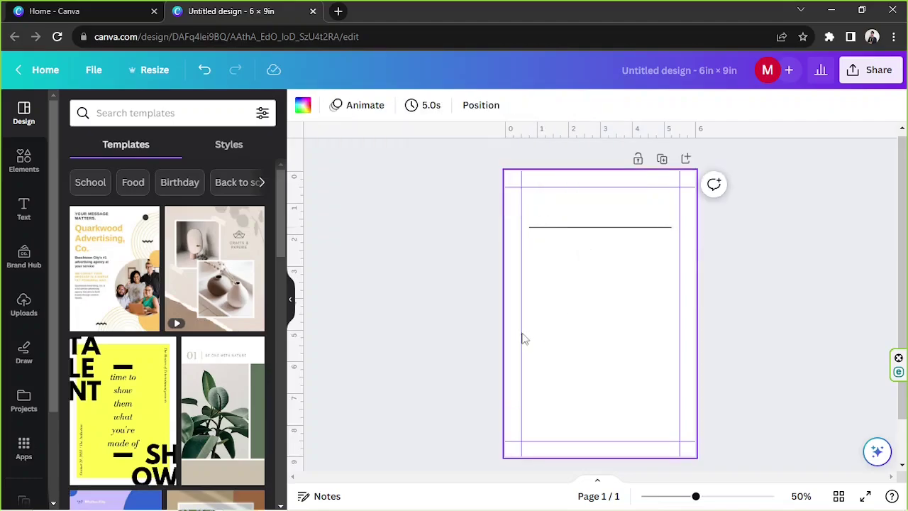
pyautogui.moveTo(696, 497); pyautogui.dragTo(715, 500)
pyautogui.scroll(2, 643, 454)
pyautogui.click(561, 271)
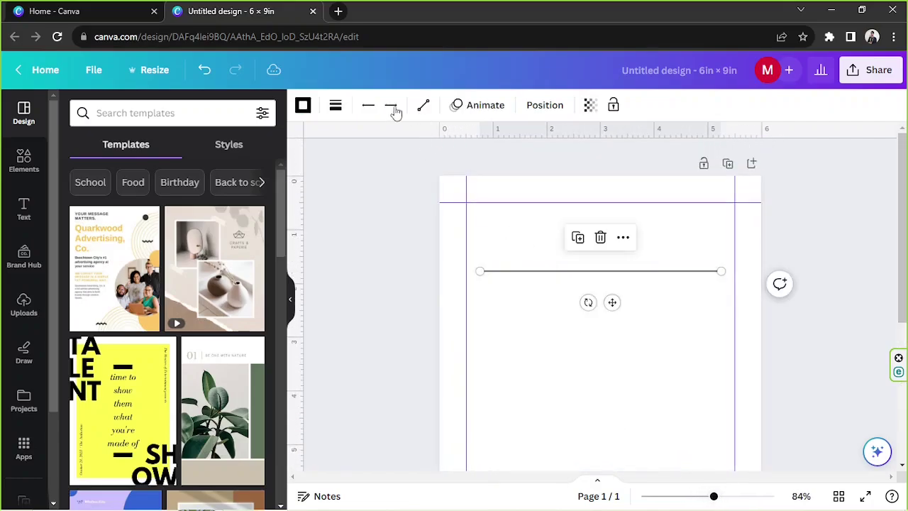
pyautogui.click(336, 105)
pyautogui.click(507, 203)
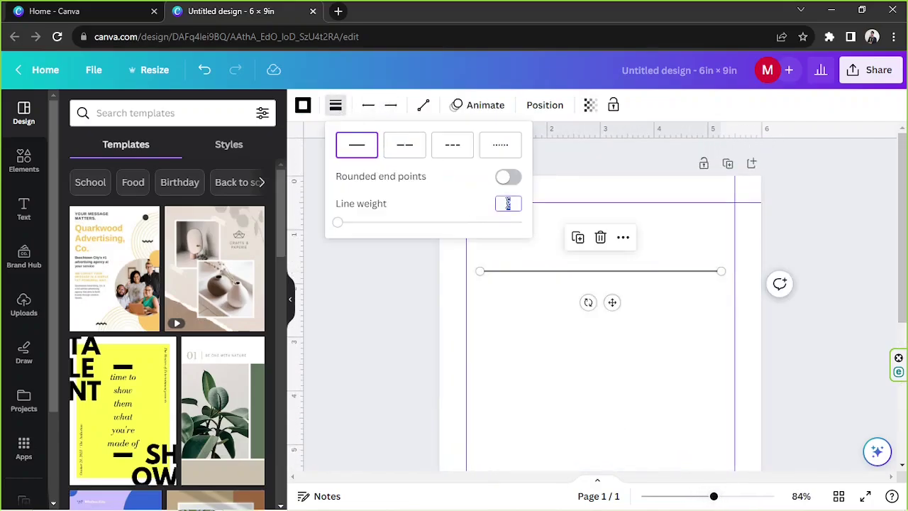
pyautogui.write('15')
pyautogui.click(565, 309)
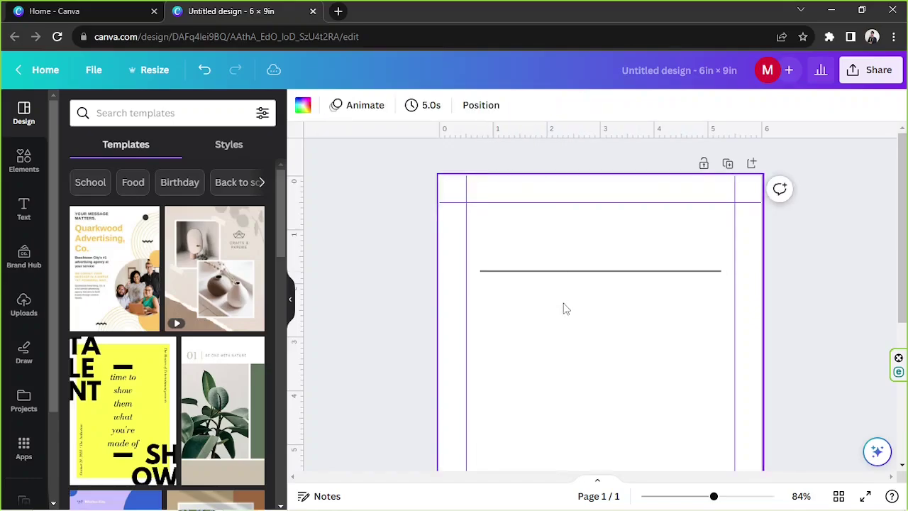
# Step: Move the line slightly higher, nearer the top margin
pyautogui.moveTo(583, 277); pyautogui.dragTo(581, 251)
pyautogui.click(614, 282)
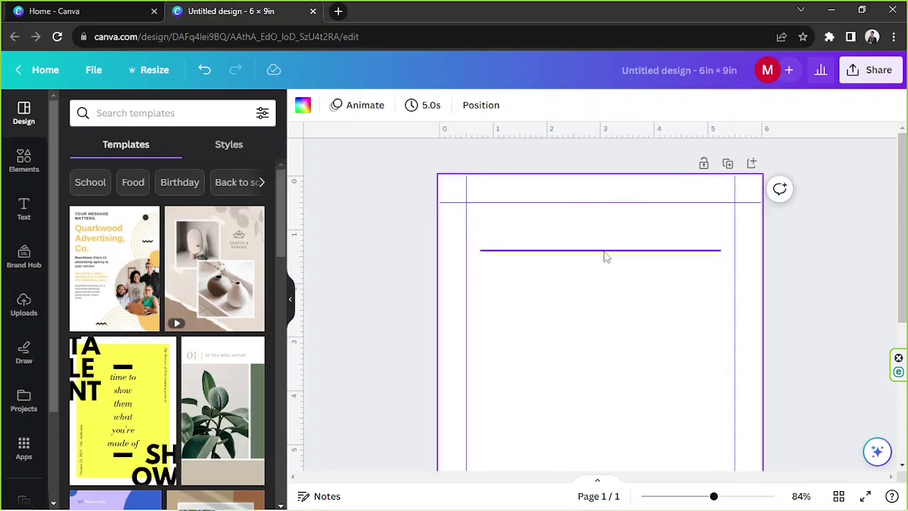
pyautogui.click(605, 253)
pyautogui.click(303, 106)
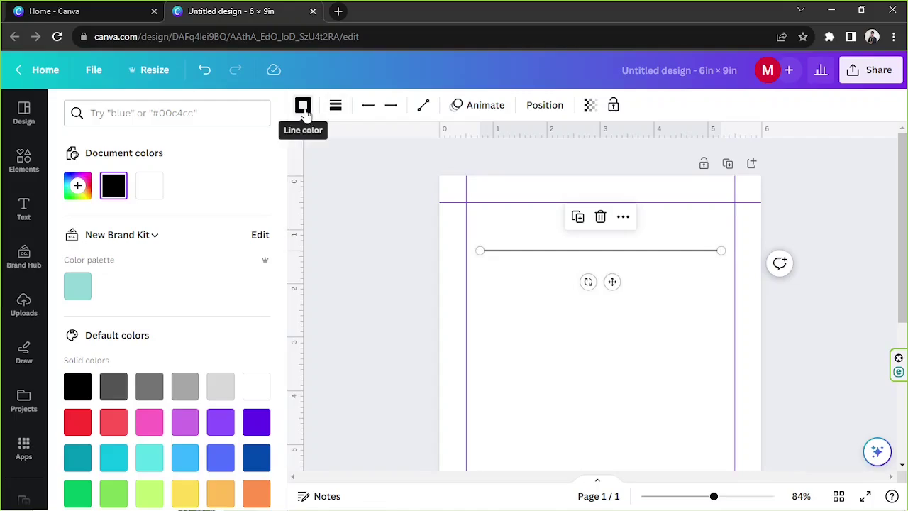
# Step: Give the line a custom muted grey-green colour, around #638B7B
pyautogui.click(79, 186)
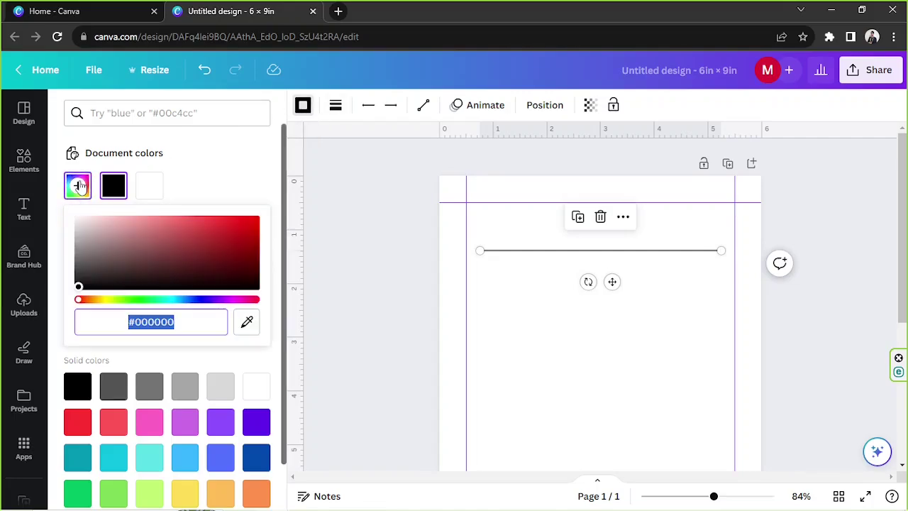
pyautogui.click(151, 245)
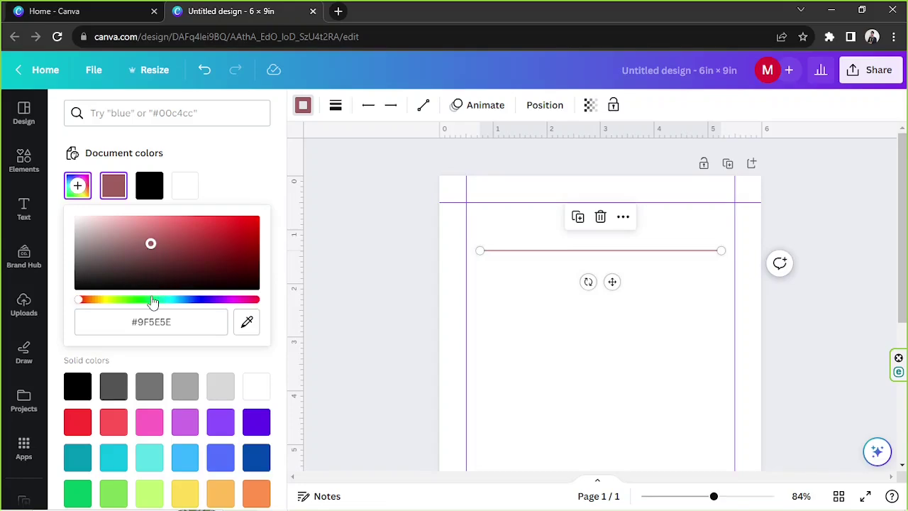
pyautogui.moveTo(153, 299); pyautogui.dragTo(154, 300)
pyautogui.moveTo(125, 237); pyautogui.dragTo(127, 248)
pyautogui.click(574, 325)
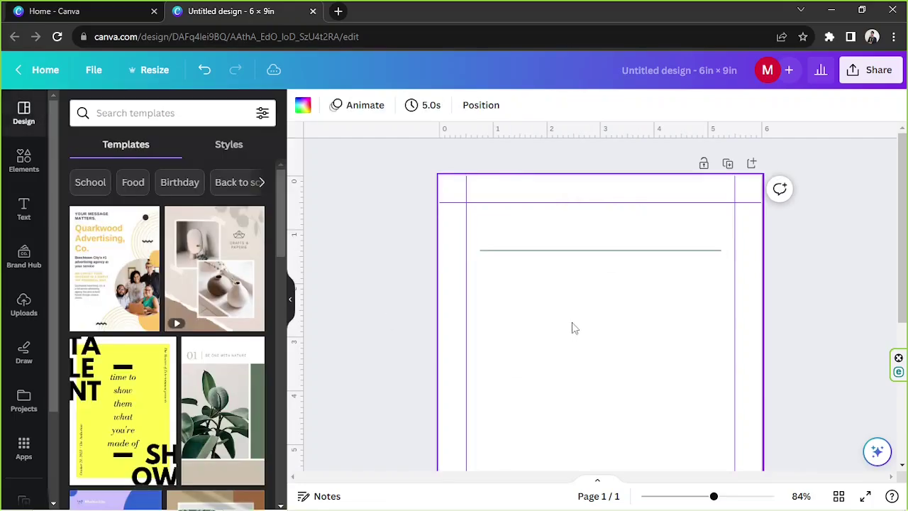
# Step: Duplicate the green line repeatedly, stacking evenly spaced copies down the page
pyautogui.click(573, 251)
pyautogui.click(576, 219)
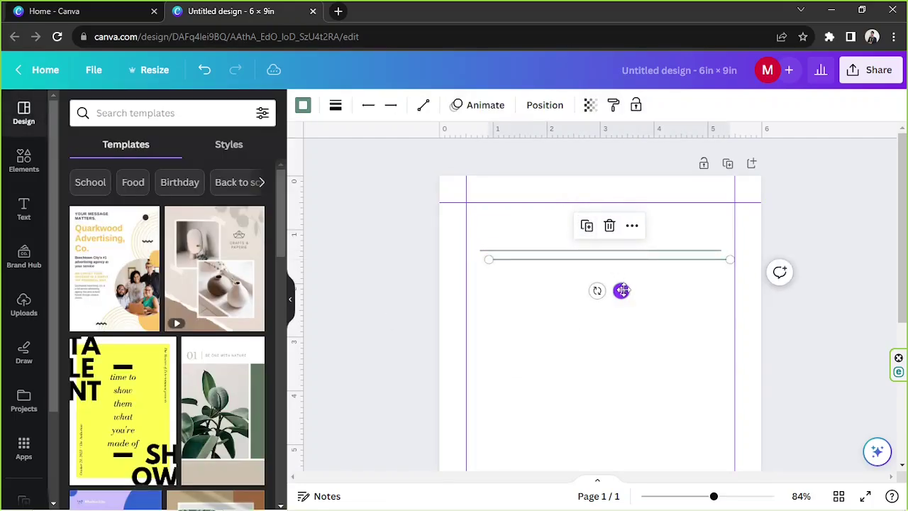
pyautogui.moveTo(615, 294); pyautogui.dragTo(613, 298)
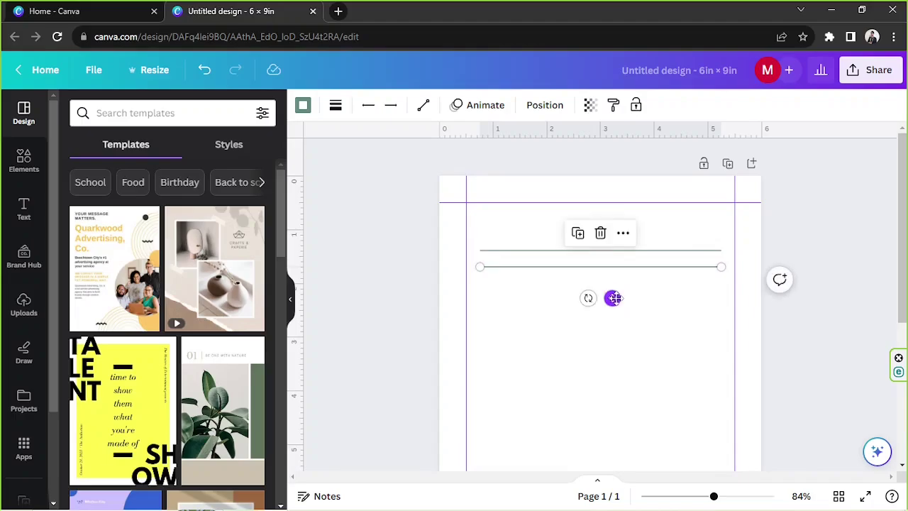
pyautogui.click(577, 234)
pyautogui.click(577, 248)
pyautogui.click(577, 265)
pyautogui.click(577, 282)
pyautogui.click(577, 298)
pyautogui.click(577, 314)
pyautogui.click(577, 330)
pyautogui.click(578, 347)
pyautogui.click(578, 363)
pyautogui.scroll(-5, 563, 290)
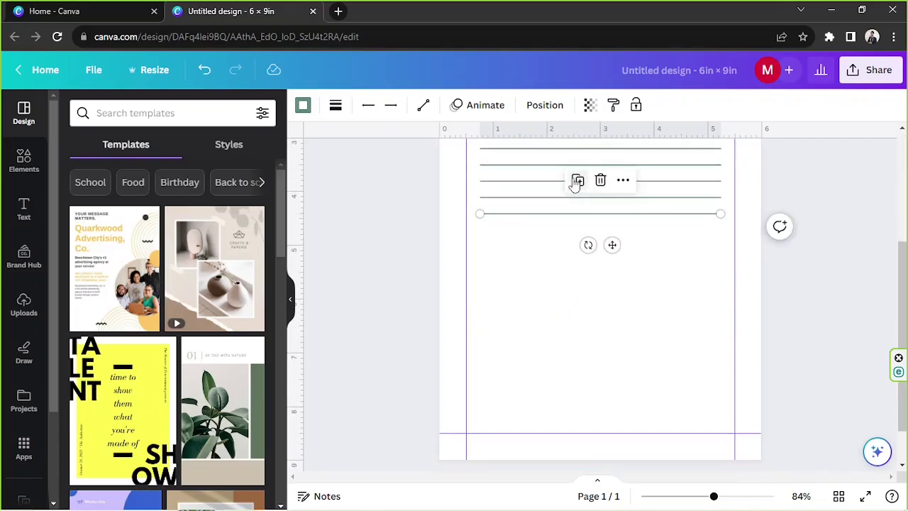
pyautogui.click(576, 182)
pyautogui.click(577, 197)
pyautogui.click(577, 213)
pyautogui.click(576, 246)
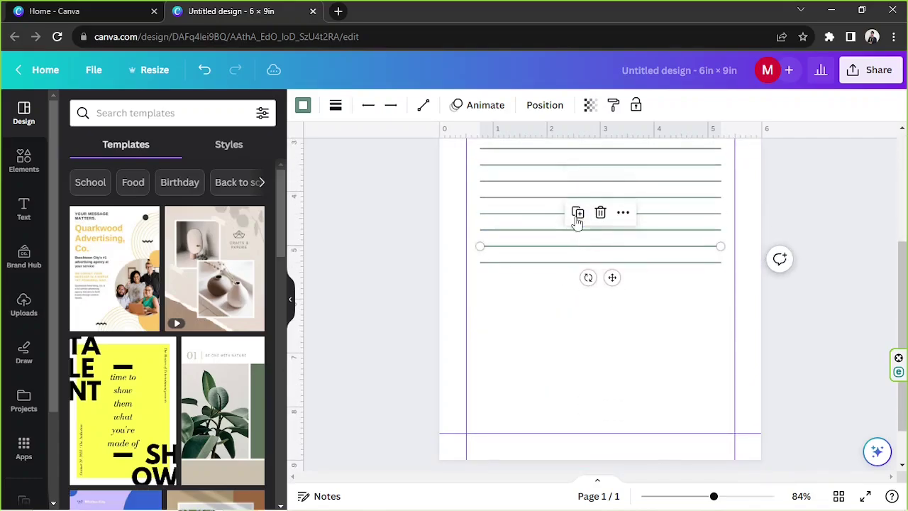
# Step: Delete the stray extra copy and reposition the bottom line beneath the stack
pyautogui.click(561, 262)
pyautogui.click(577, 230)
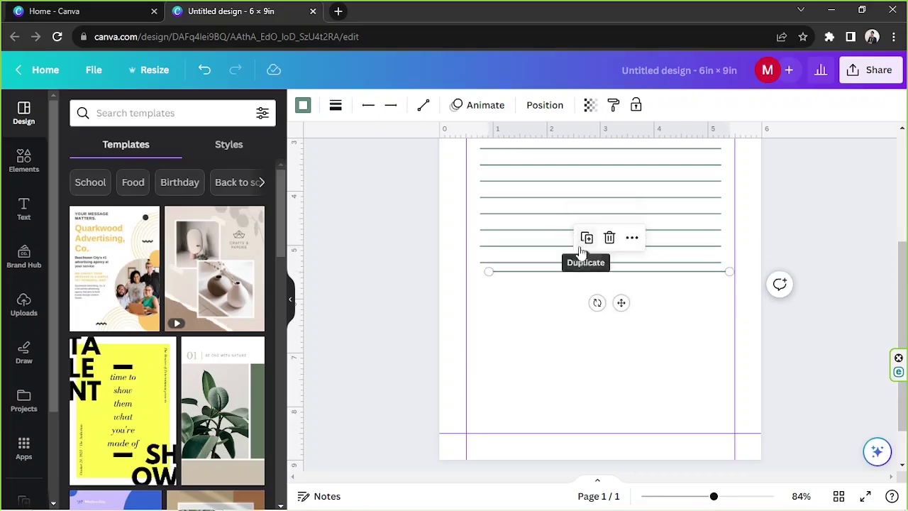
pyautogui.moveTo(621, 302); pyautogui.dragTo(612, 312)
pyautogui.click(600, 247)
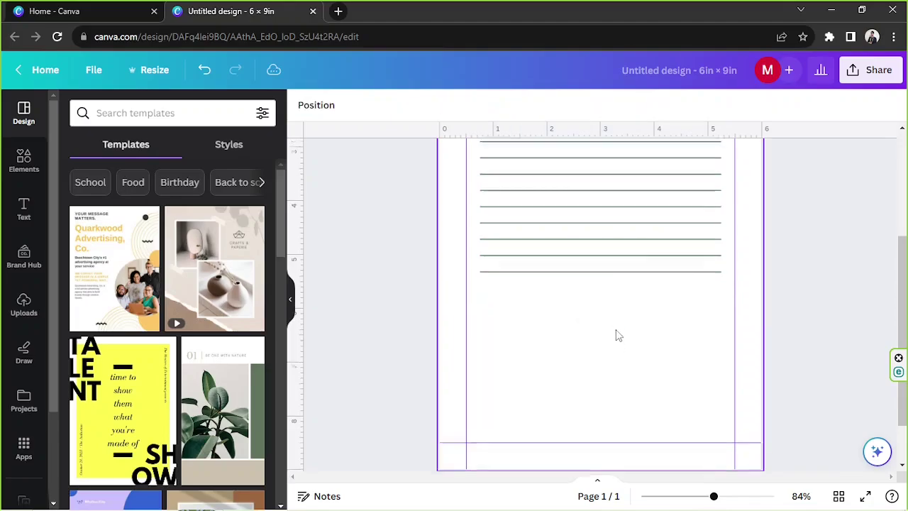
pyautogui.scroll(2, 617, 334)
pyautogui.click(616, 333)
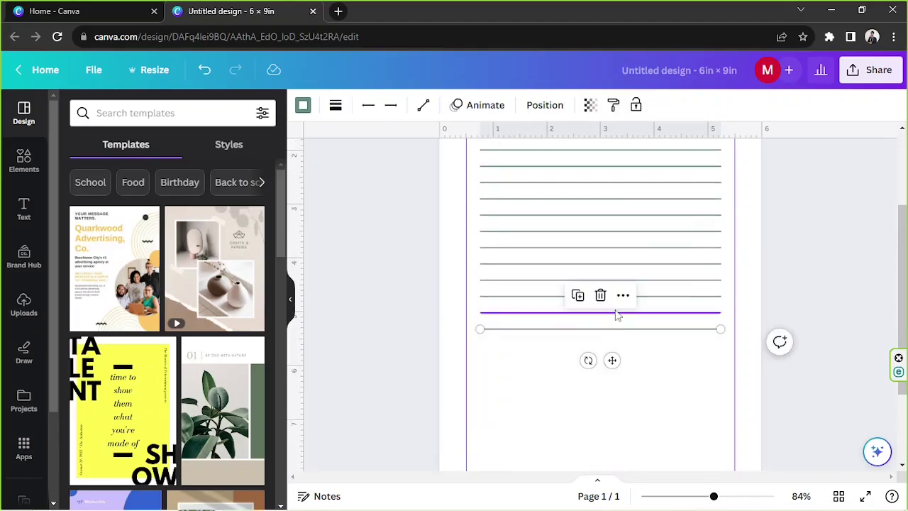
pyautogui.moveTo(601, 332)
pyautogui.mouseDown()
pyautogui.moveTo(599, 298)
pyautogui.moveTo(590, 319)
pyautogui.mouseUp()
pyautogui.moveTo(621, 352); pyautogui.dragTo(612, 377)
# Step: Add the last copies toward the bottom margin and close the gaps between lines
pyautogui.click(576, 313)
pyautogui.click(578, 347)
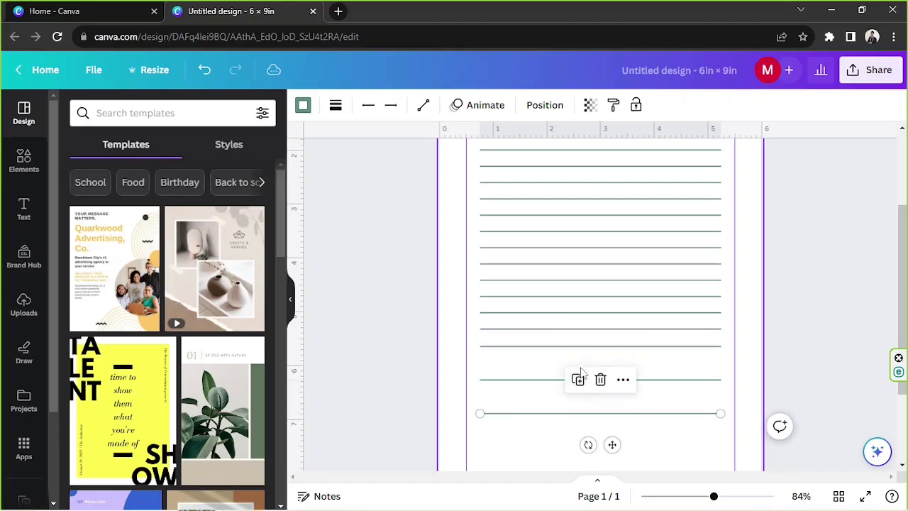
pyautogui.click(577, 379)
pyautogui.scroll(-2, 581, 287)
pyautogui.moveTo(592, 271); pyautogui.dragTo(588, 247)
pyautogui.moveTo(584, 301); pyautogui.dragTo(580, 280)
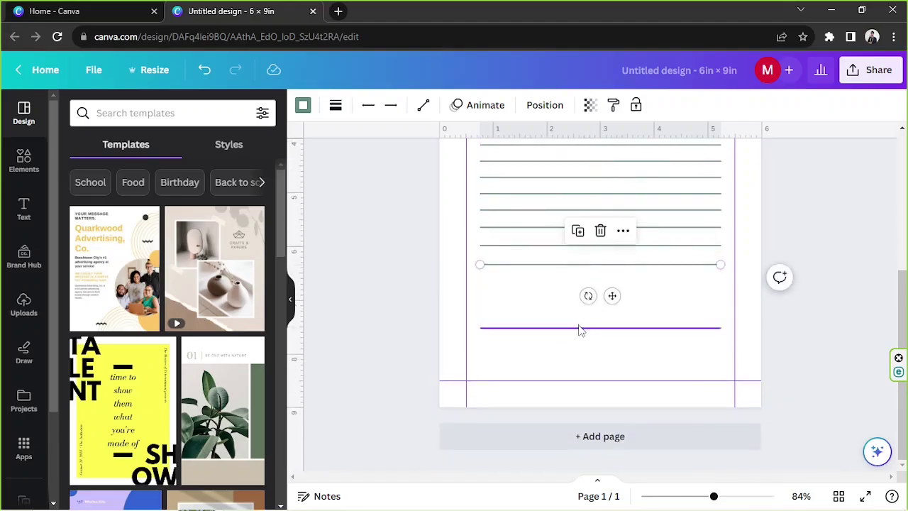
pyautogui.moveTo(580, 329); pyautogui.dragTo(576, 284)
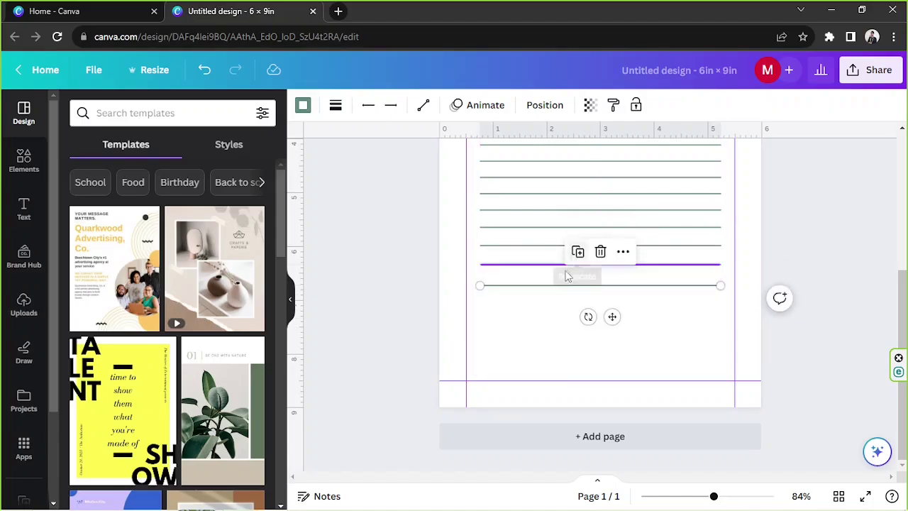
pyautogui.click(578, 251)
pyautogui.moveTo(618, 324); pyautogui.dragTo(612, 403)
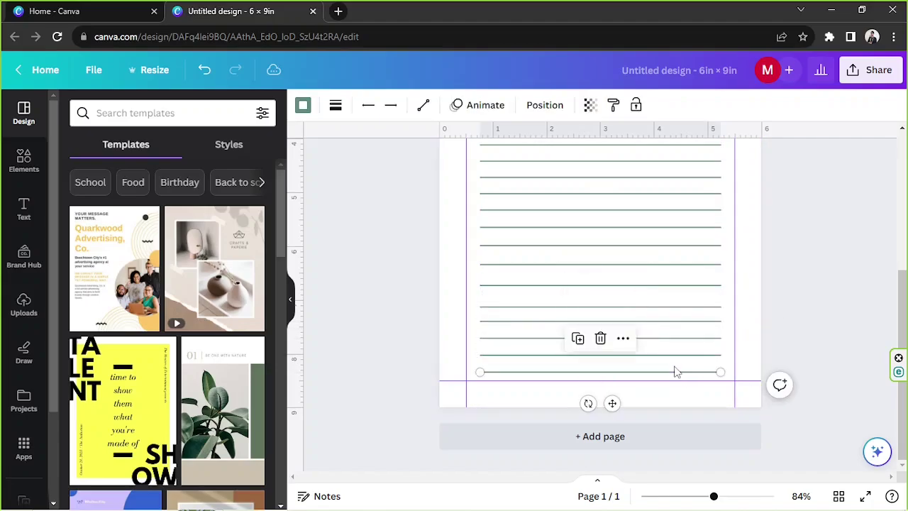
# Step: Delete the extra line copy, then select all ruled lines and Tidy up their spacing evenly
pyautogui.click(600, 337)
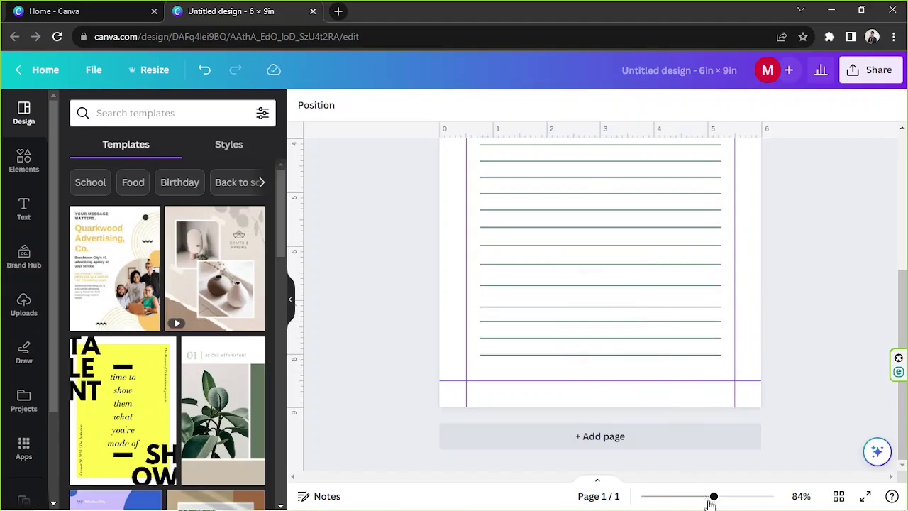
pyautogui.moveTo(713, 497); pyautogui.dragTo(692, 497)
pyautogui.moveTo(677, 402); pyautogui.dragTo(596, 201)
pyautogui.moveTo(678, 430); pyautogui.dragTo(679, 431)
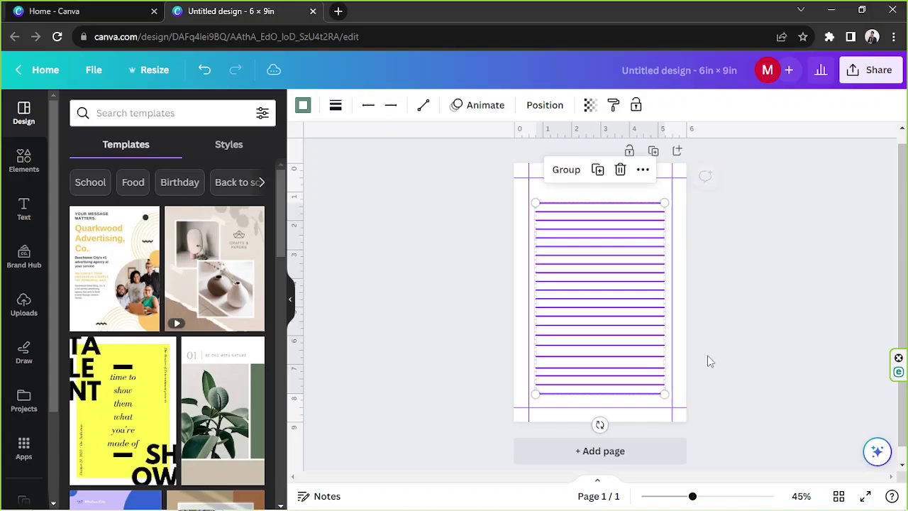
pyautogui.click(545, 105)
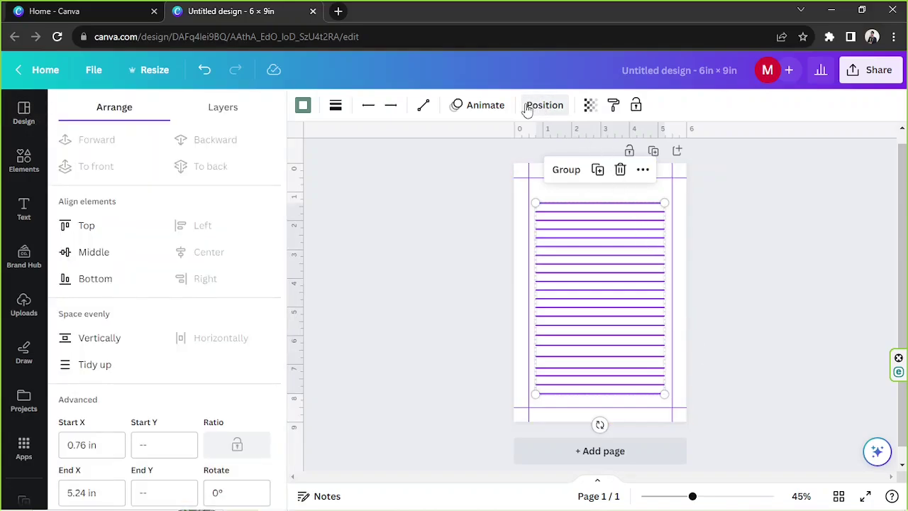
pyautogui.scroll(-1, 294, 170)
pyautogui.scroll(-1, 229, 189)
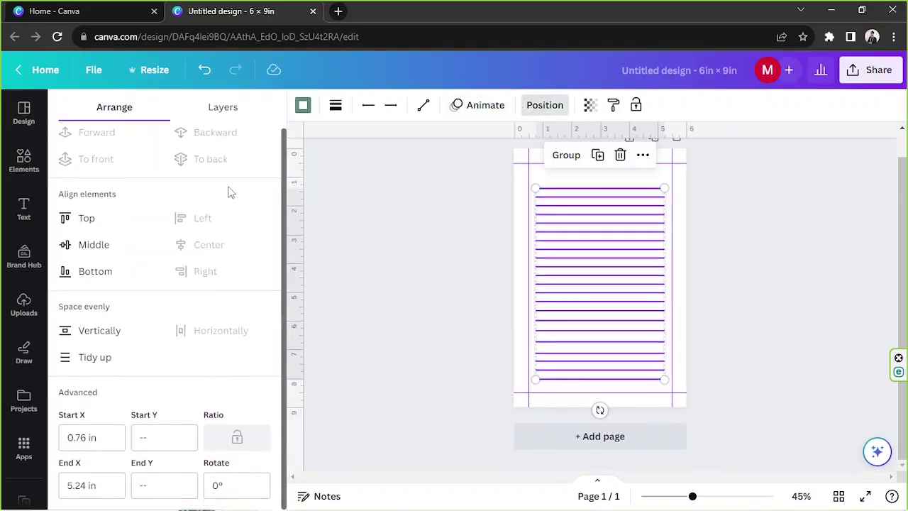
pyautogui.click(83, 358)
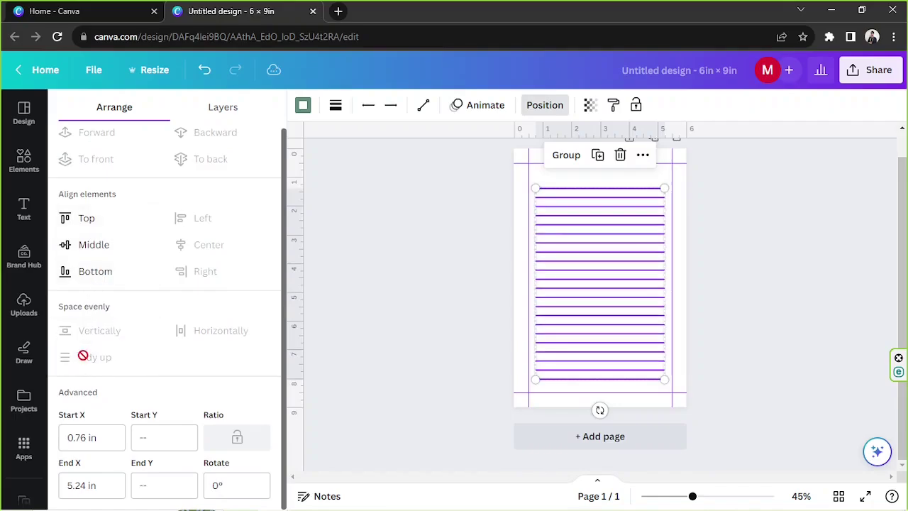
pyautogui.click(759, 269)
pyautogui.moveTo(500, 173); pyautogui.dragTo(693, 374)
pyautogui.click(665, 476)
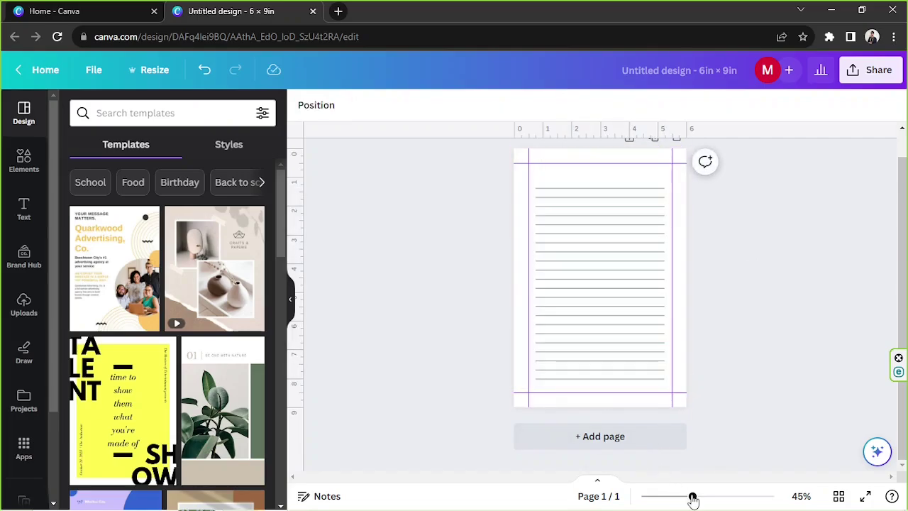
pyautogui.moveTo(693, 500); pyautogui.dragTo(708, 495)
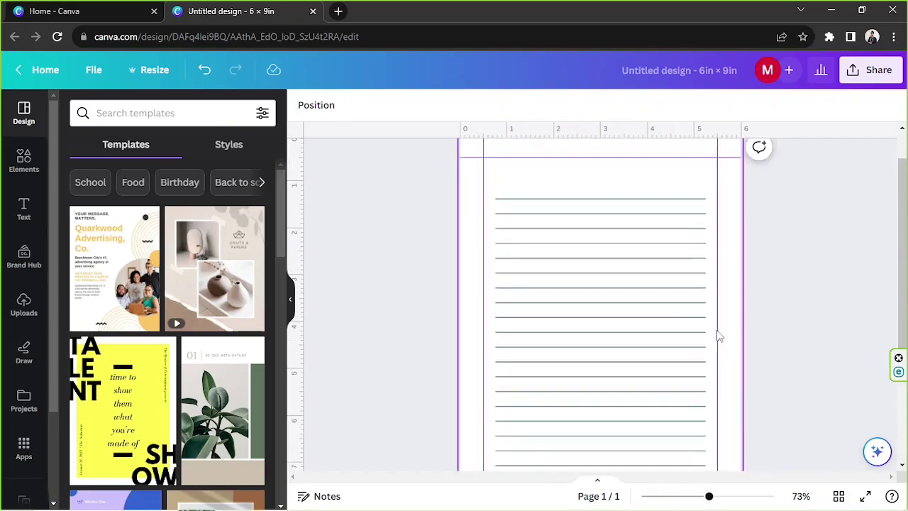
pyautogui.scroll(-3, 456, 182)
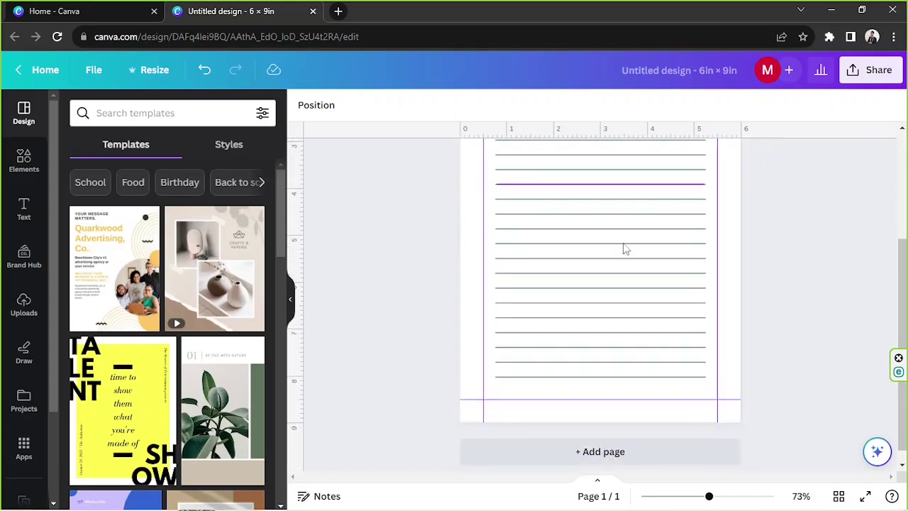
pyautogui.moveTo(711, 496); pyautogui.dragTo(699, 497)
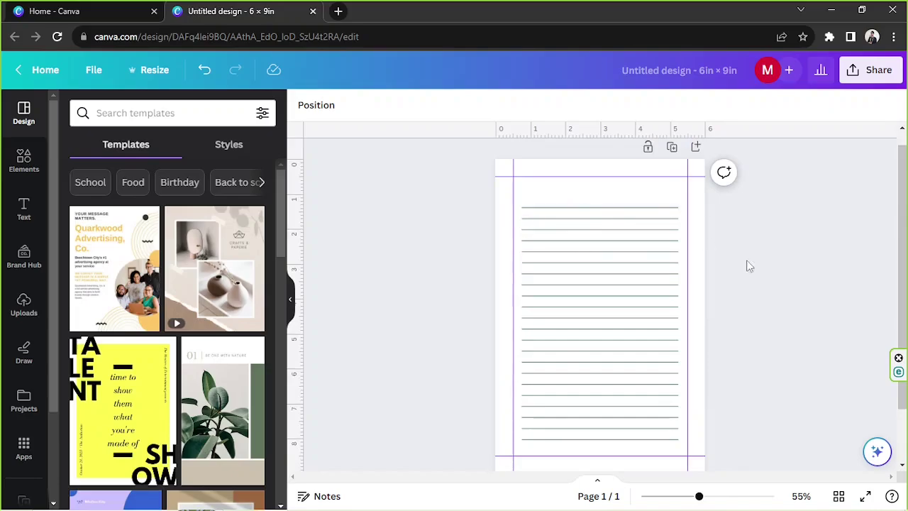
pyautogui.moveTo(699, 441)
pyautogui.mouseDown()
pyautogui.moveTo(496, 158)
pyautogui.moveTo(457, 202)
pyautogui.moveTo(711, 421)
pyautogui.moveTo(699, 454)
pyautogui.moveTo(709, 440)
pyautogui.mouseUp()
pyautogui.click(460, 199)
pyautogui.scroll(-2, 730, 309)
pyautogui.scroll(2, 610, 283)
# Step: Add a rounded square from a 'shape' search and stretch it to fill the page margins
pyautogui.click(23, 160)
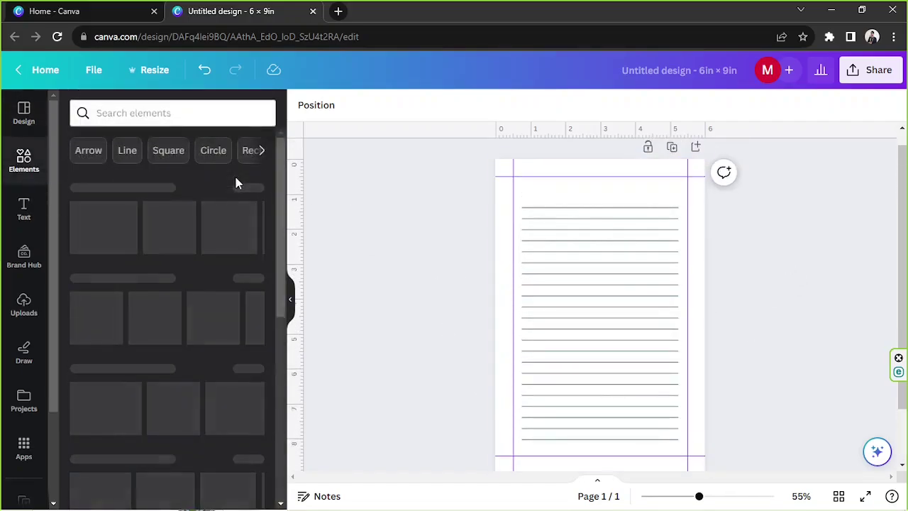
pyautogui.click(183, 112)
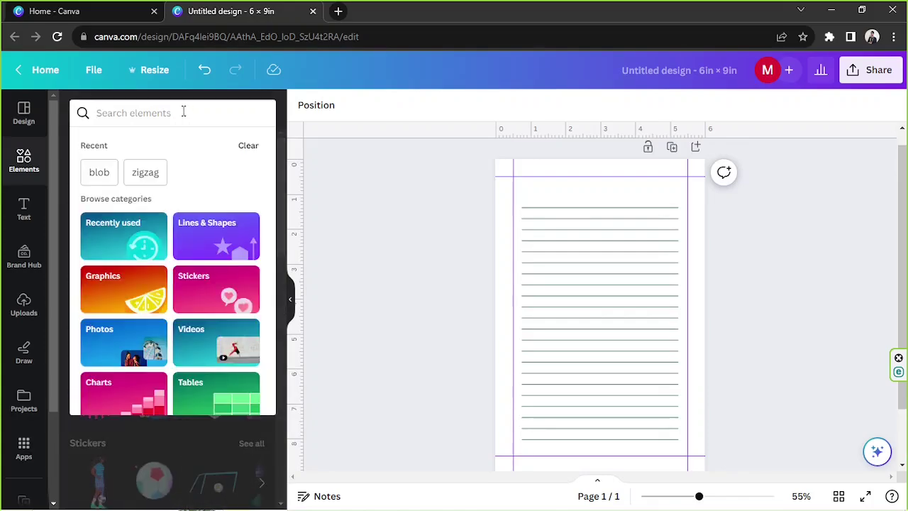
pyautogui.write('shape')
pyautogui.press('Return')
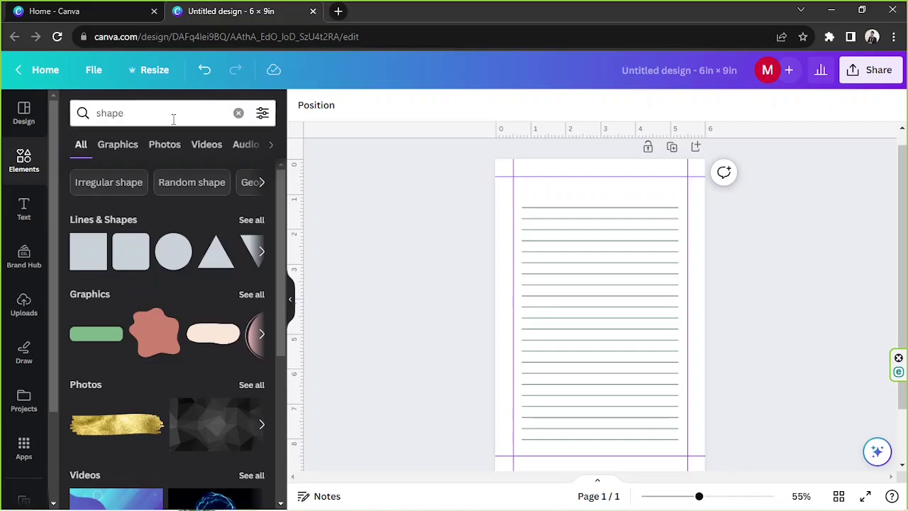
pyautogui.click(133, 242)
pyautogui.moveTo(593, 296); pyautogui.dragTo(538, 204)
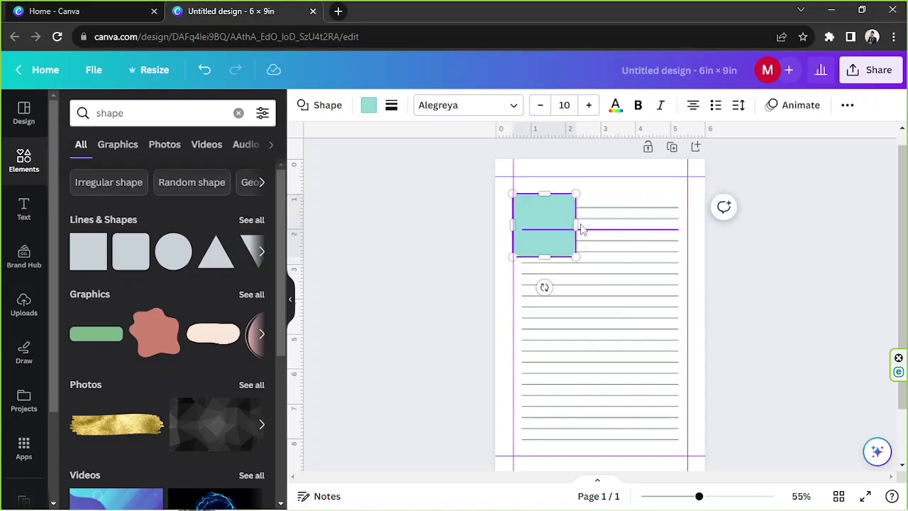
pyautogui.moveTo(661, 219); pyautogui.dragTo(687, 224)
pyautogui.moveTo(597, 254); pyautogui.dragTo(607, 451)
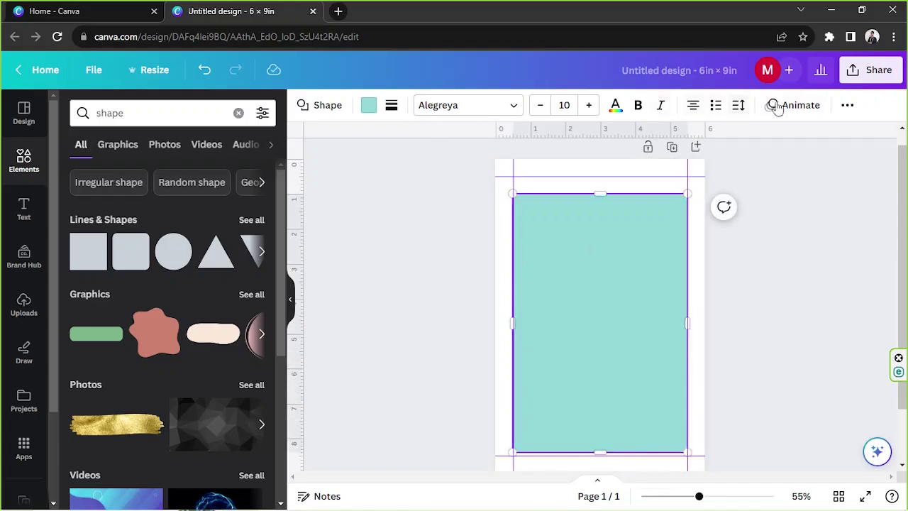
# Step: Send the teal rectangle behind the ruled lines and extend its top edge to the margin
pyautogui.click(846, 106)
pyautogui.click(750, 139)
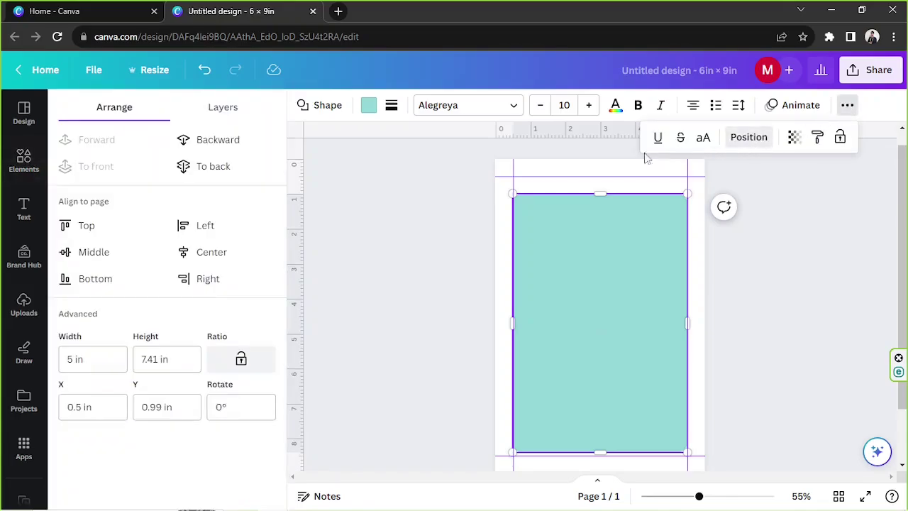
pyautogui.click(216, 167)
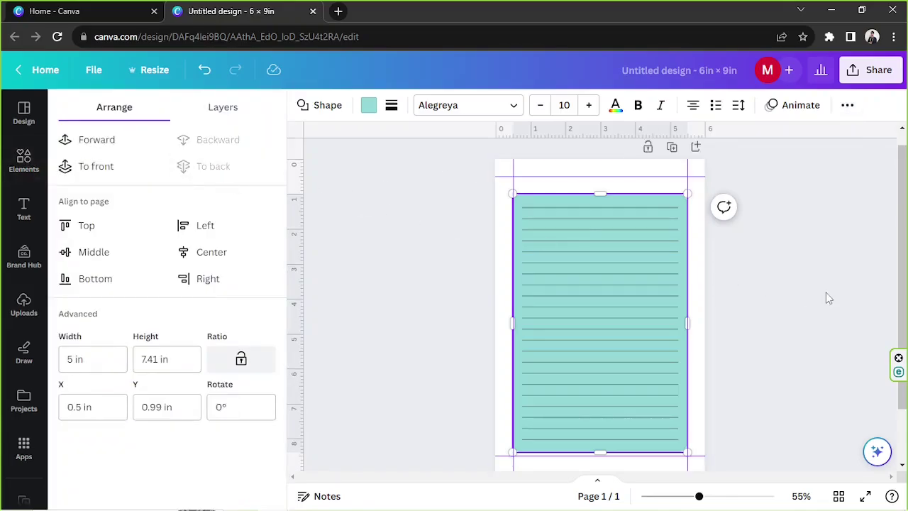
pyautogui.click(650, 300)
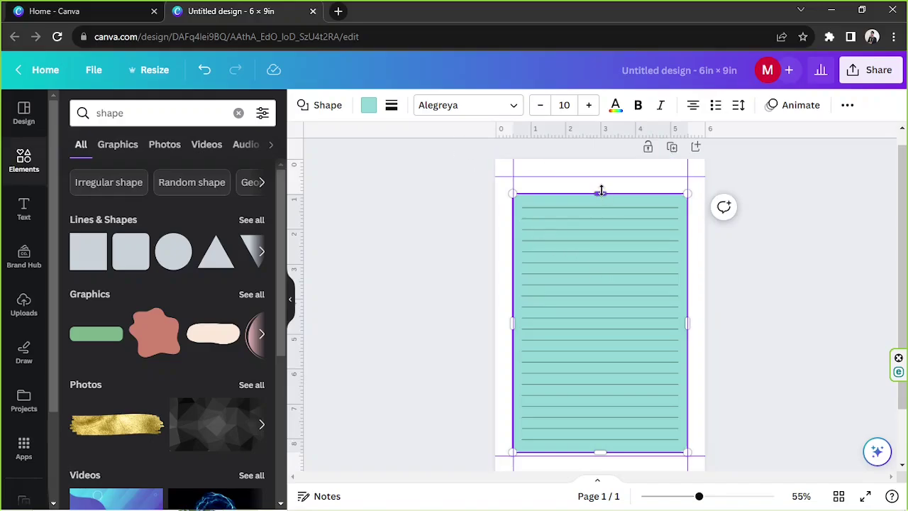
pyautogui.moveTo(600, 192); pyautogui.dragTo(600, 179)
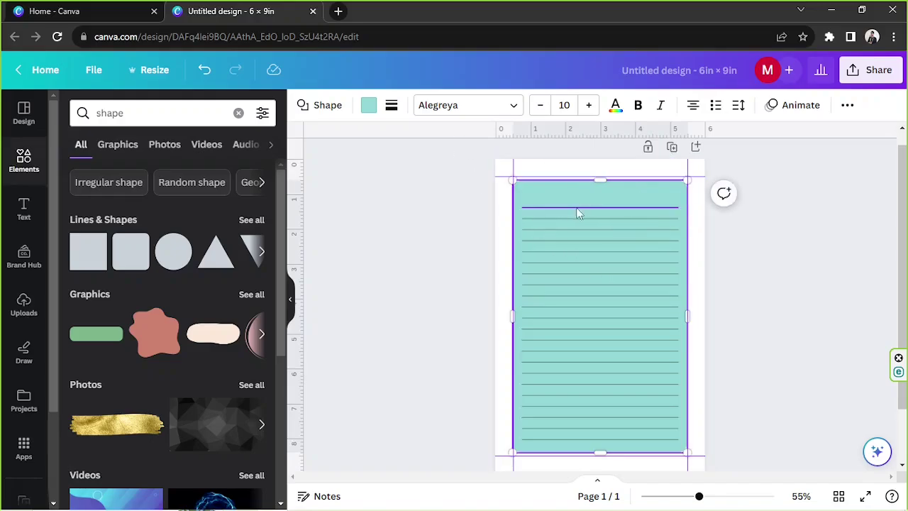
# Step: Recolour the panel with a custom very pale mint green, #E3FFF1
pyautogui.click(369, 106)
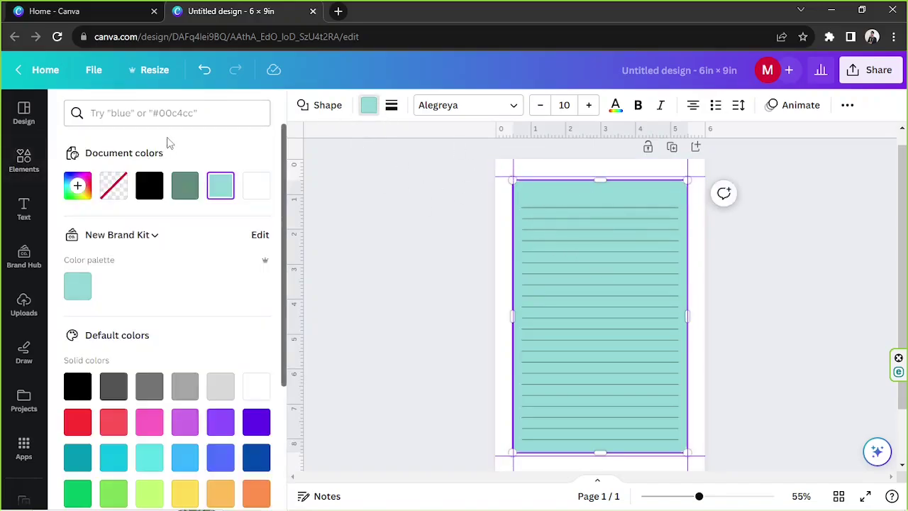
pyautogui.click(78, 185)
pyautogui.click(151, 331)
pyautogui.moveTo(115, 258); pyautogui.dragTo(94, 251)
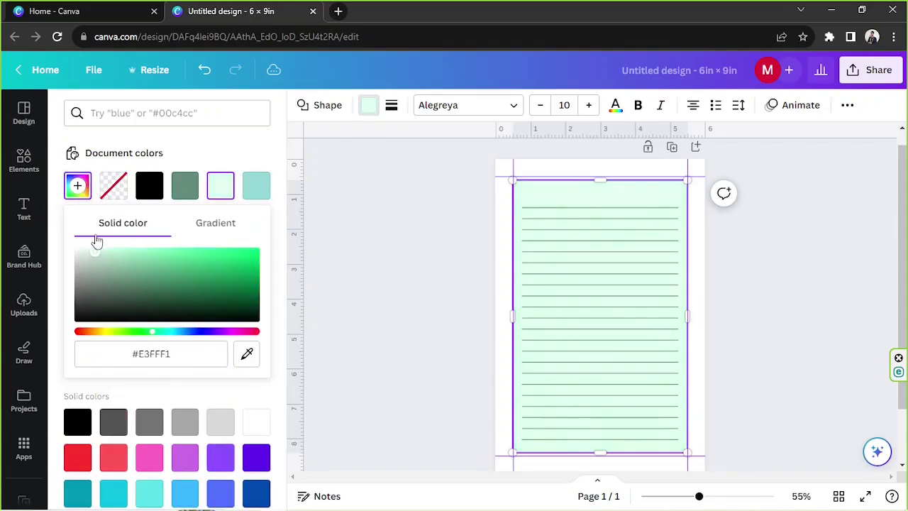
pyautogui.click(361, 202)
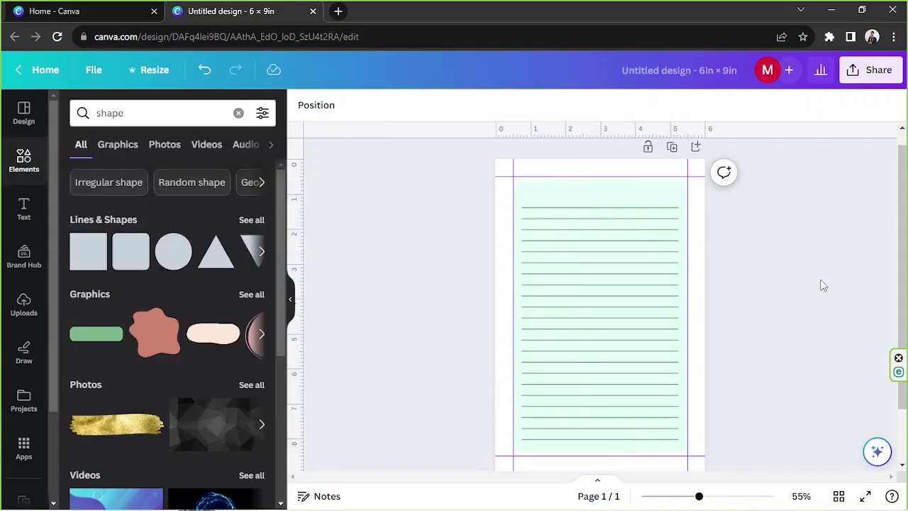
pyautogui.moveTo(698, 496)
pyautogui.mouseDown()
pyautogui.moveTo(690, 496)
pyautogui.moveTo(699, 495)
pyautogui.mouseUp()
# Step: Clear the 'shape' query from the Elements search box
pyautogui.scroll(-2, 681, 348)
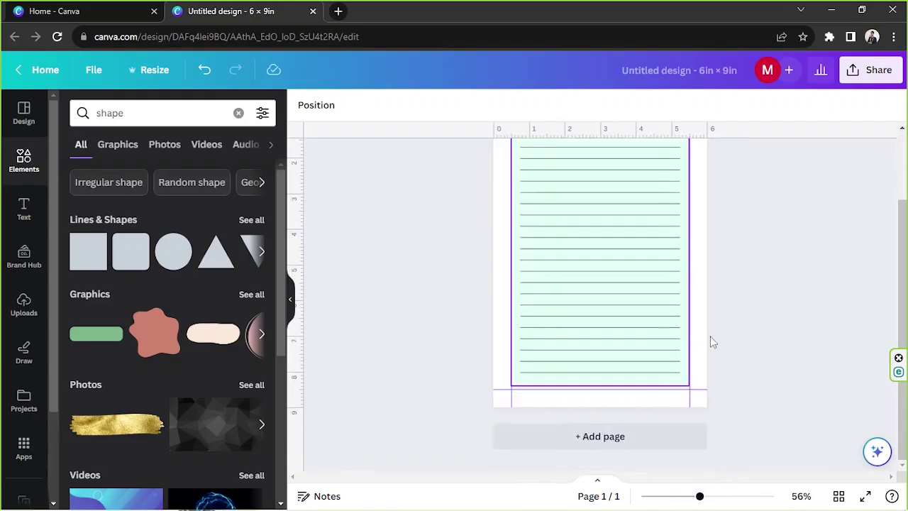
pyautogui.scroll(3, 709, 283)
pyautogui.scroll(-2, 630, 198)
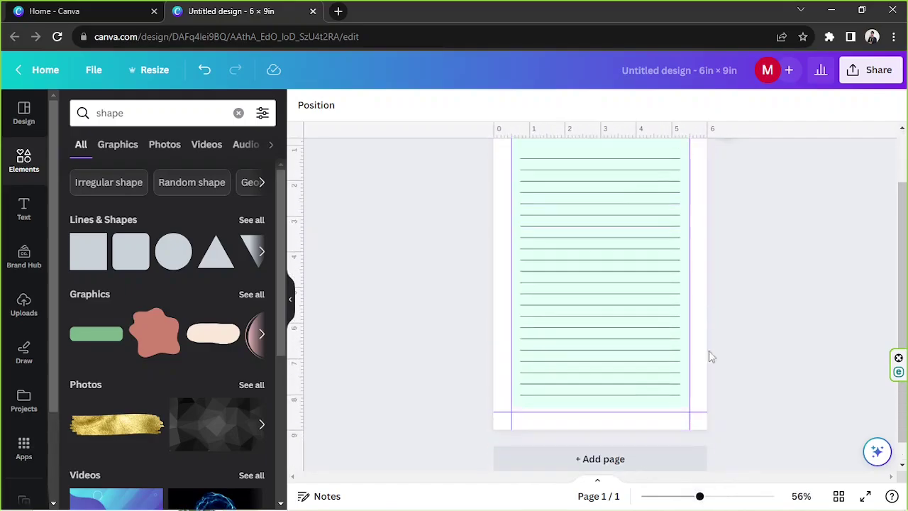
pyautogui.moveTo(700, 495); pyautogui.dragTo(697, 494)
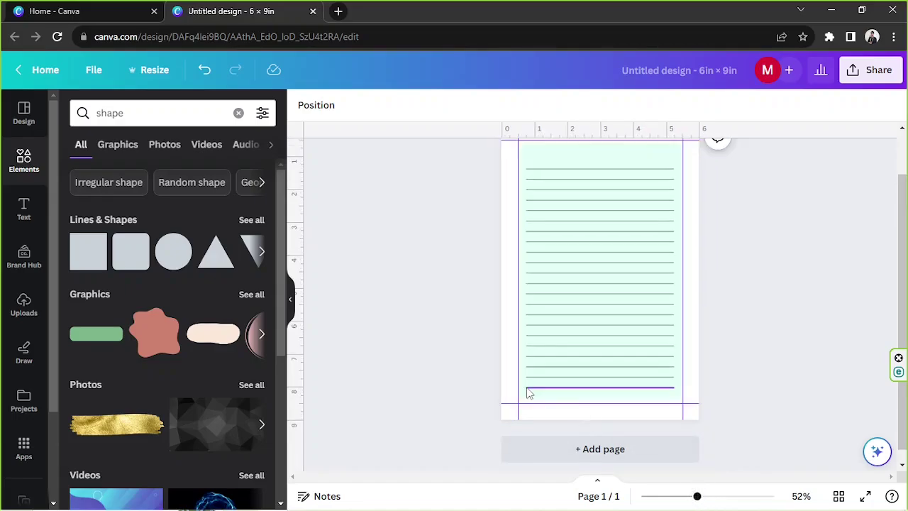
pyautogui.scroll(2, 528, 394)
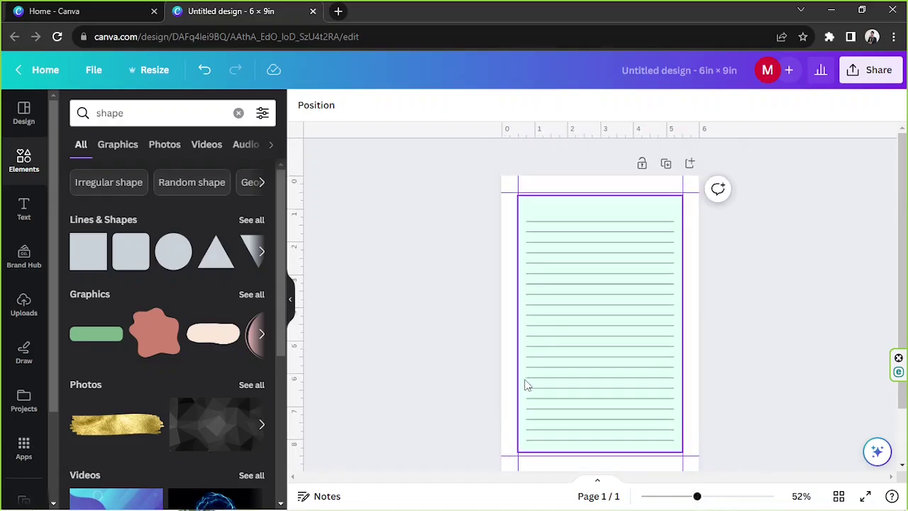
pyautogui.click(238, 114)
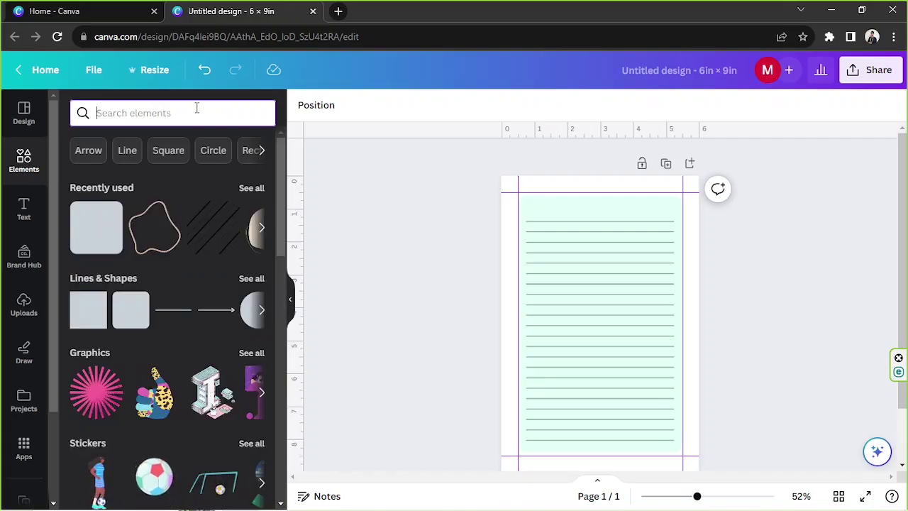
# Step: Search graphics for 'cute' and place the pink gingham washi tape at the page top
pyautogui.write('cute')
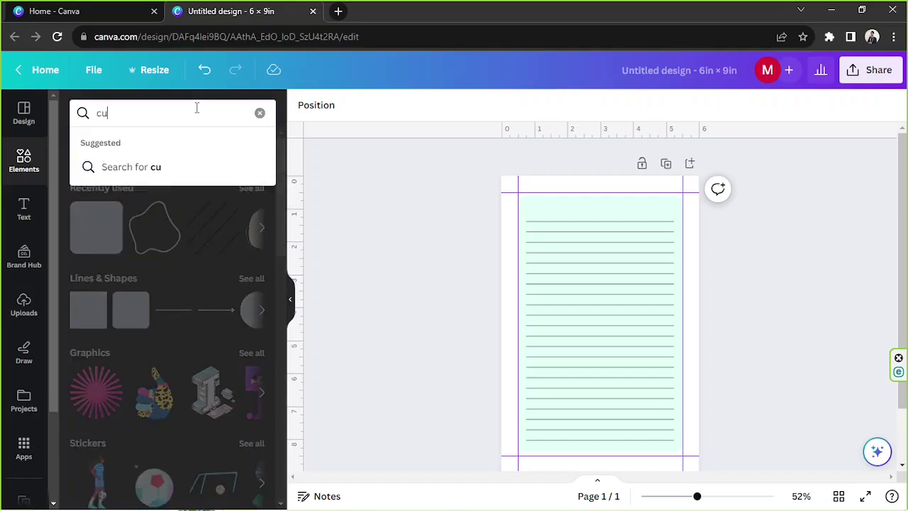
pyautogui.press('Return')
pyautogui.click(117, 144)
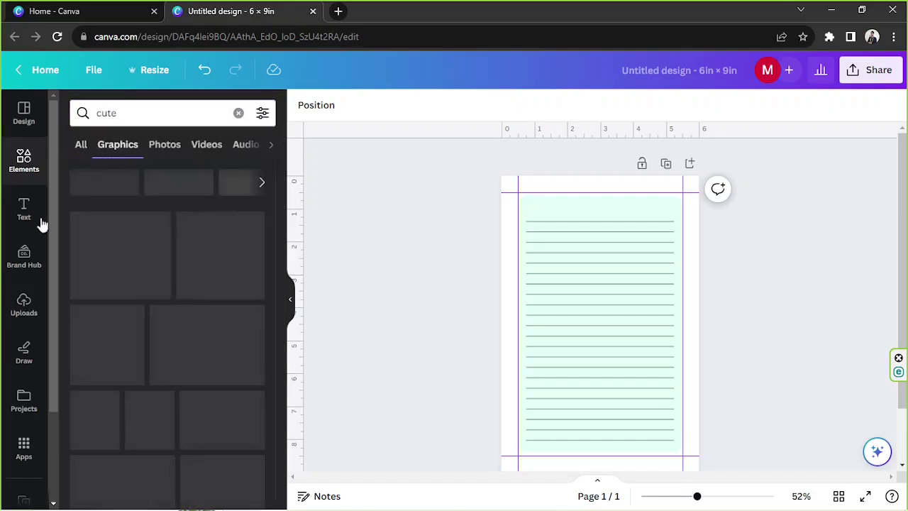
pyautogui.scroll(-2, 251, 330)
pyautogui.scroll(-1, 252, 330)
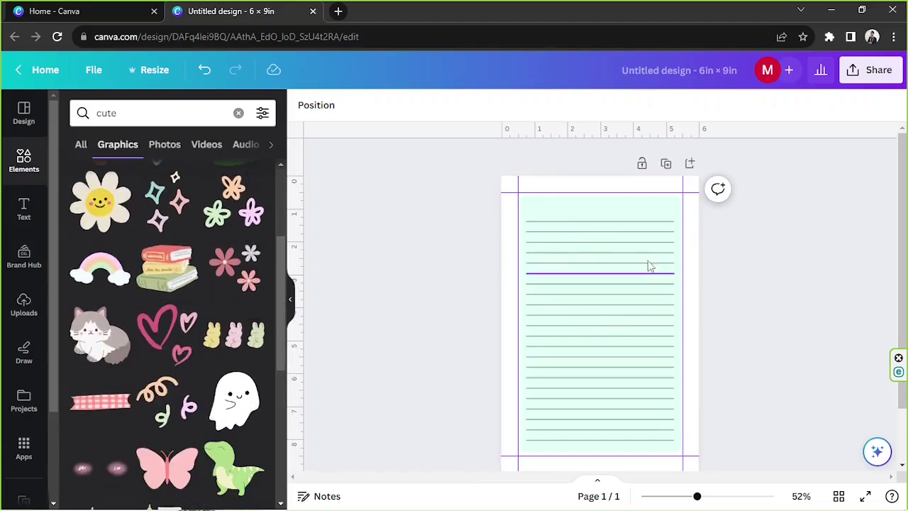
pyautogui.click(115, 415)
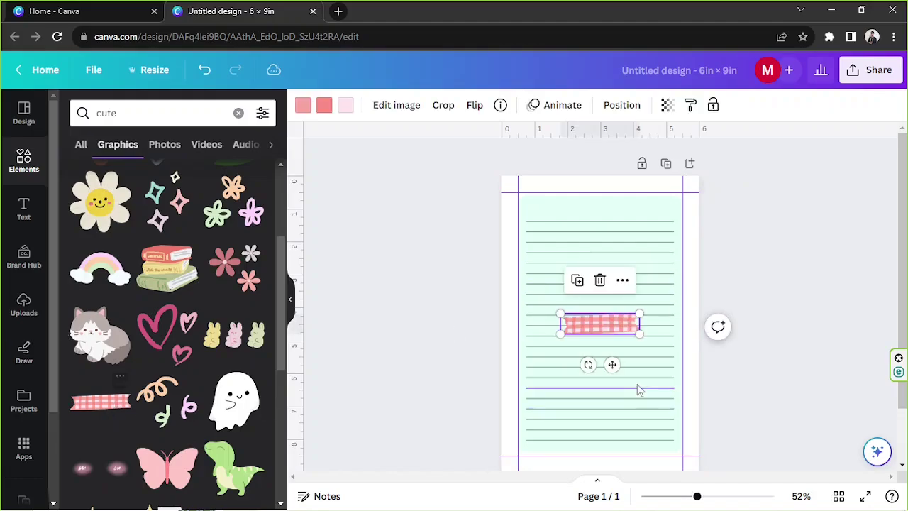
pyautogui.moveTo(610, 322); pyautogui.dragTo(614, 229)
# Step: Lower the mint panel's top edge beneath the tape and nudge the tape into place
pyautogui.click(563, 204)
pyautogui.click(563, 205)
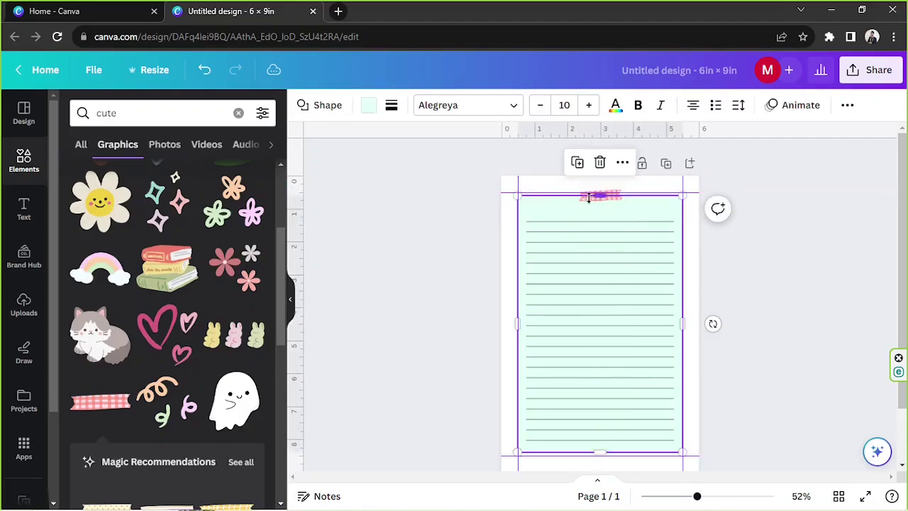
pyautogui.moveTo(604, 199); pyautogui.dragTo(589, 207)
pyautogui.click(582, 199)
pyautogui.click(770, 234)
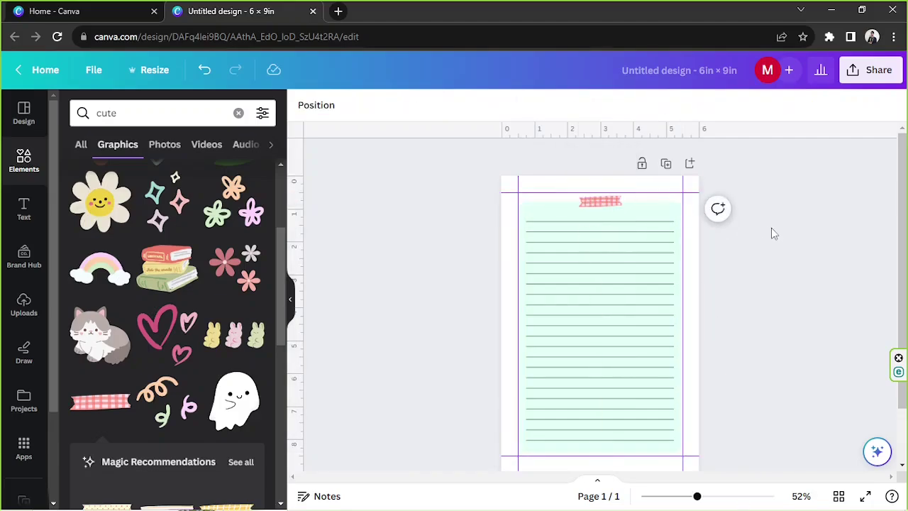
# Step: Add the pastel stars sticker, shrunk to about 2.19 × 2.03 in, in the panel's lower-right corner
pyautogui.scroll(-1, 776, 333)
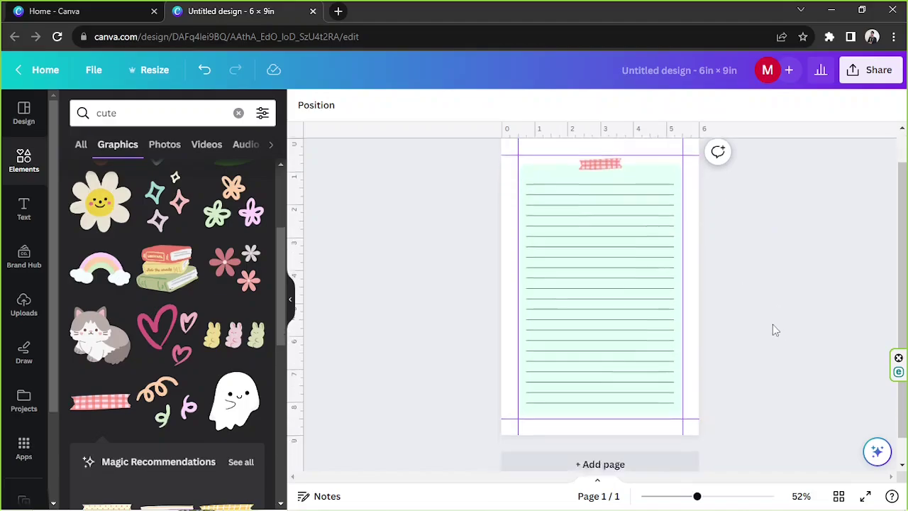
pyautogui.scroll(1, 771, 321)
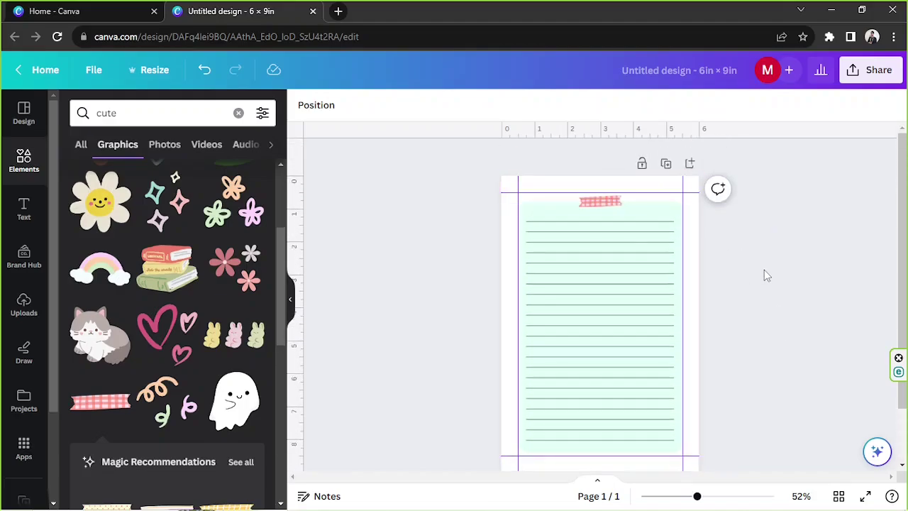
pyautogui.scroll(-2, 160, 310)
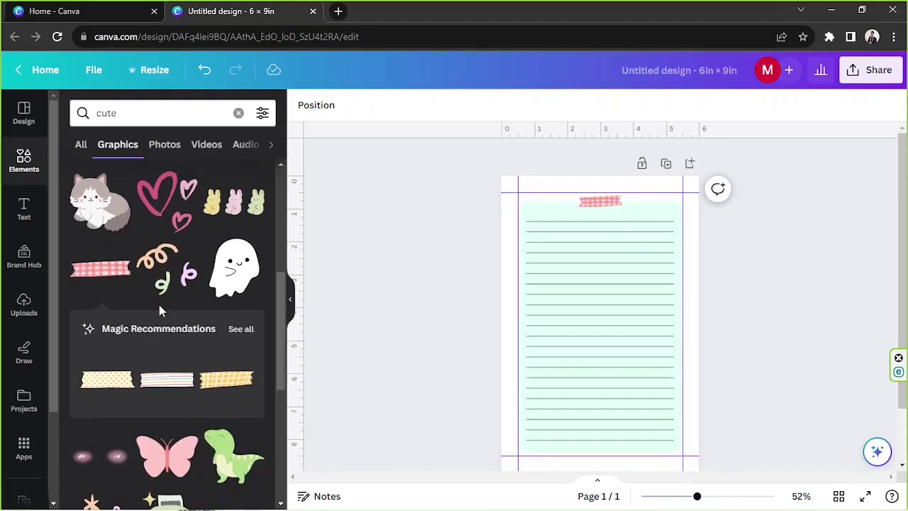
pyautogui.scroll(-3, 159, 304)
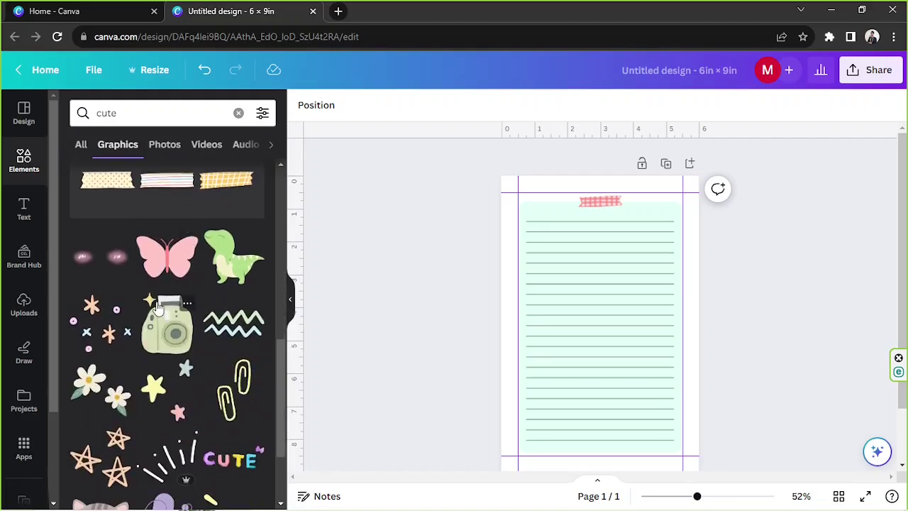
pyautogui.scroll(-1, 157, 308)
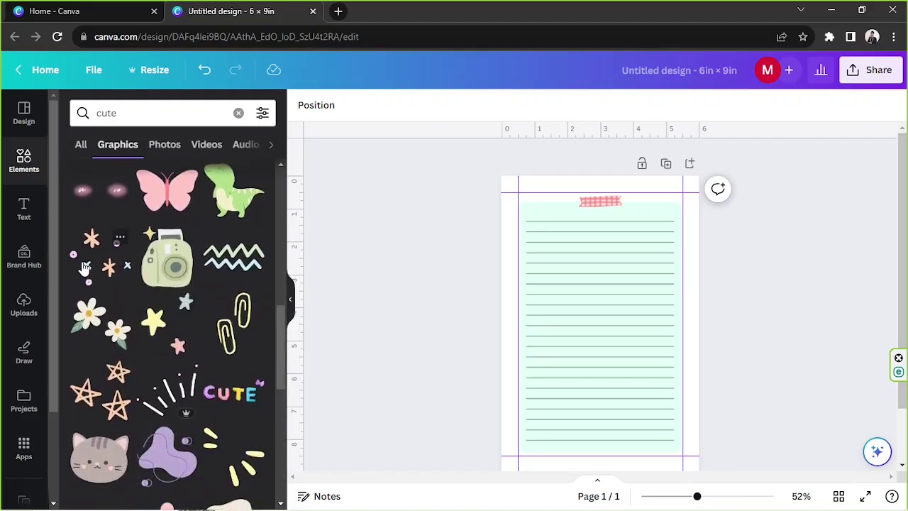
pyautogui.click(138, 278)
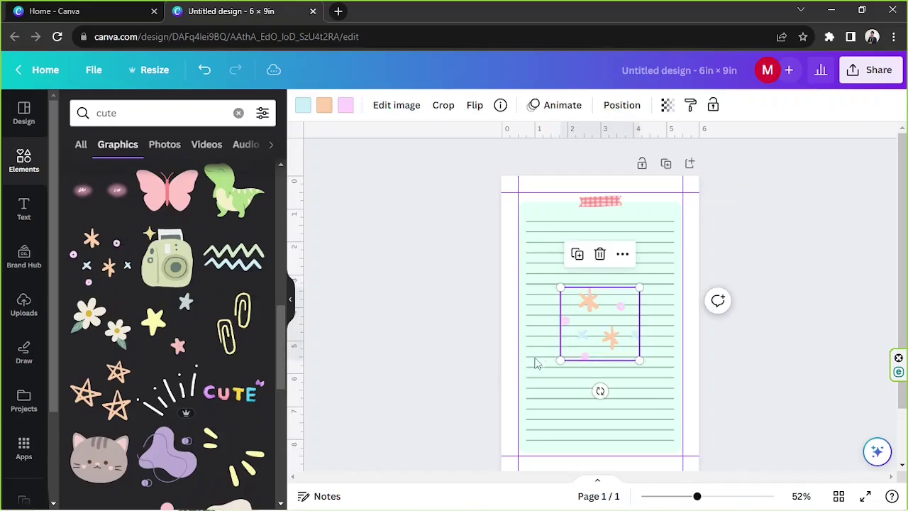
pyautogui.moveTo(589, 324); pyautogui.dragTo(632, 423)
pyautogui.moveTo(602, 387); pyautogui.dragTo(610, 395)
pyautogui.moveTo(642, 422); pyautogui.dragTo(641, 414)
# Step: Adjust the stars' layering so they sit in front of the lined panel
pyautogui.click(621, 105)
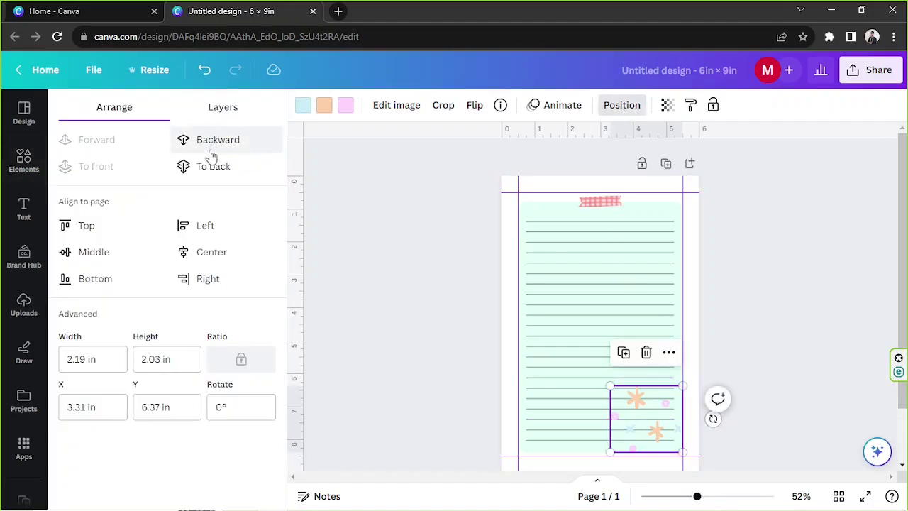
pyautogui.click(217, 166)
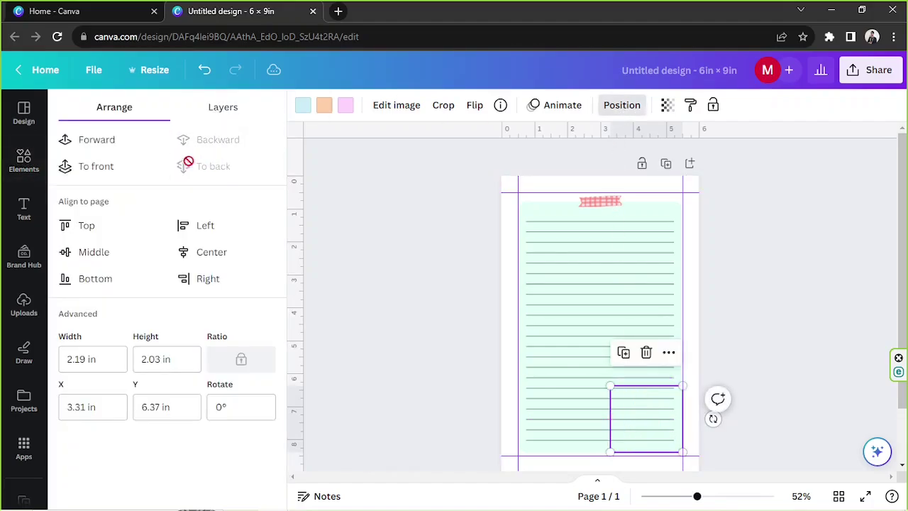
pyautogui.click(116, 144)
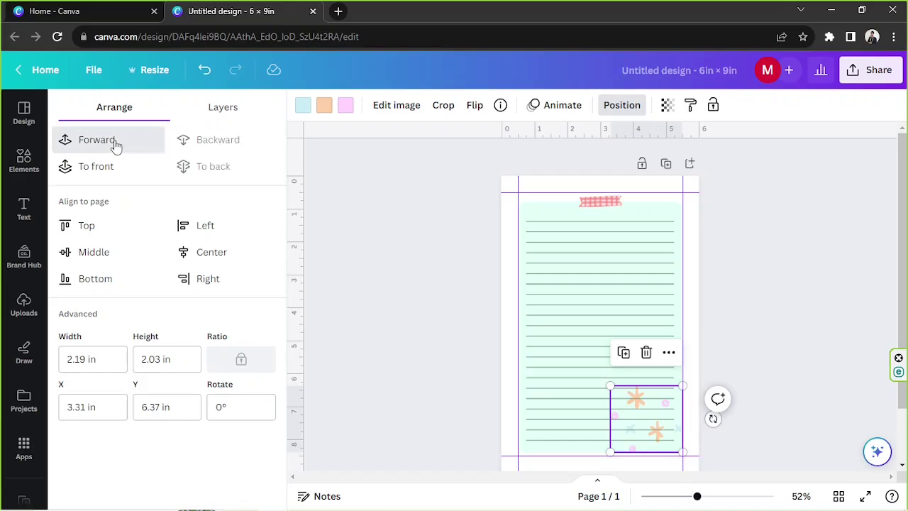
# Step: Add the pink hearts graphic at the panel's top-left corner, tilted slightly counter-clockwise
pyautogui.click(758, 292)
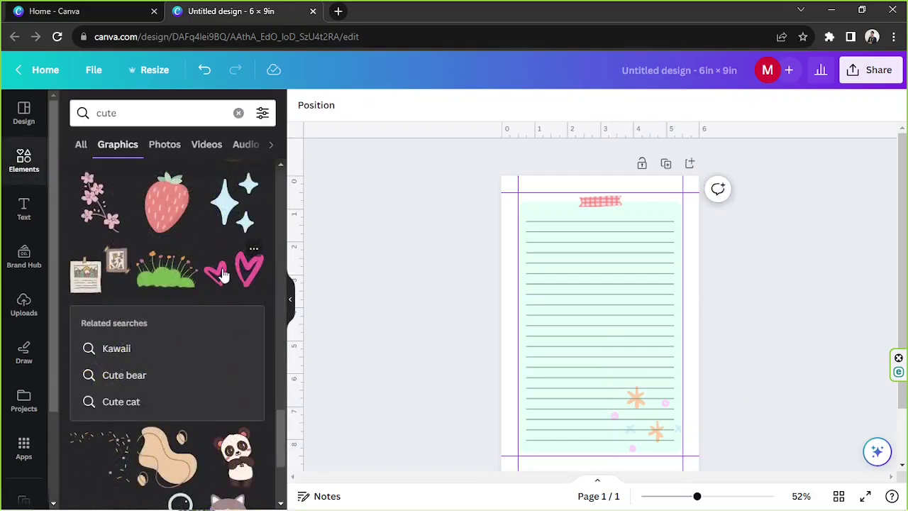
pyautogui.click(222, 275)
pyautogui.moveTo(630, 342); pyautogui.dragTo(551, 217)
pyautogui.moveTo(521, 247); pyautogui.dragTo(528, 249)
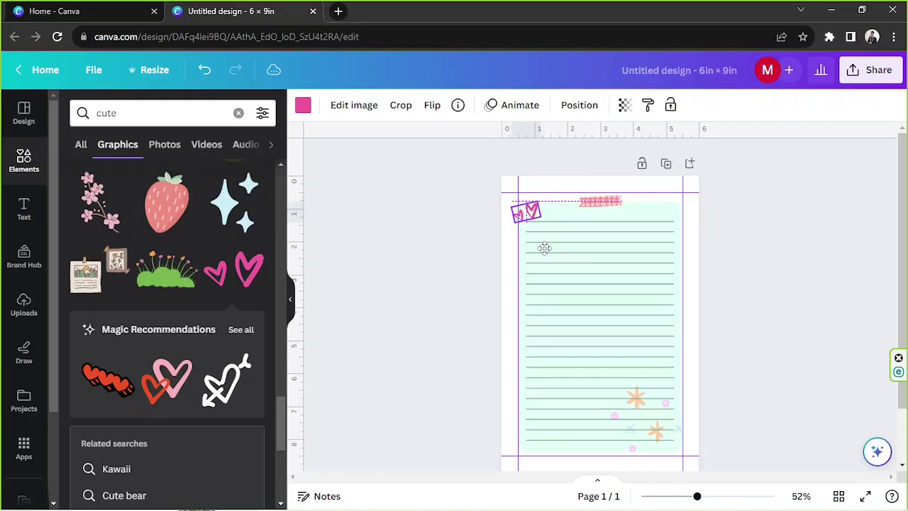
# Step: Try several colours on the hearts and settle on a custom dusty pink
pyautogui.moveTo(697, 496); pyautogui.dragTo(736, 496)
pyautogui.scroll(4, 393, 366)
pyautogui.moveTo(364, 308); pyautogui.dragTo(363, 287)
pyautogui.click(303, 105)
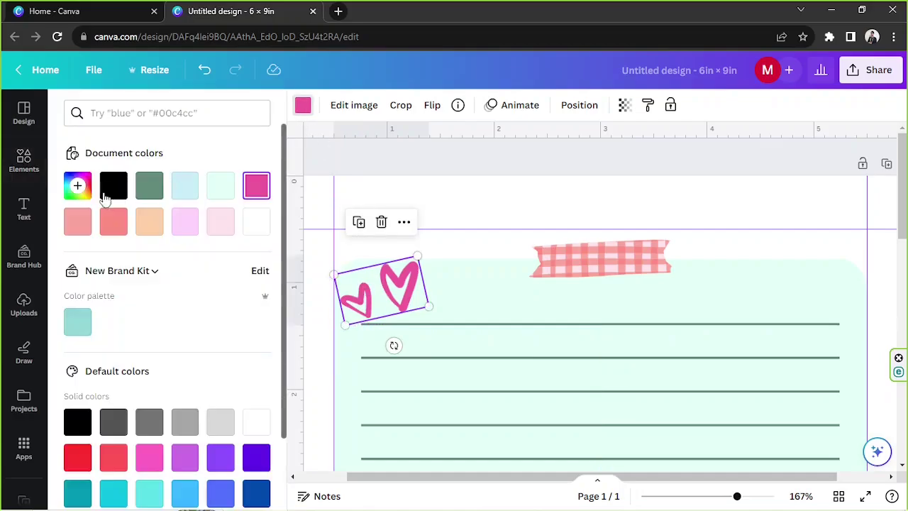
pyautogui.click(112, 220)
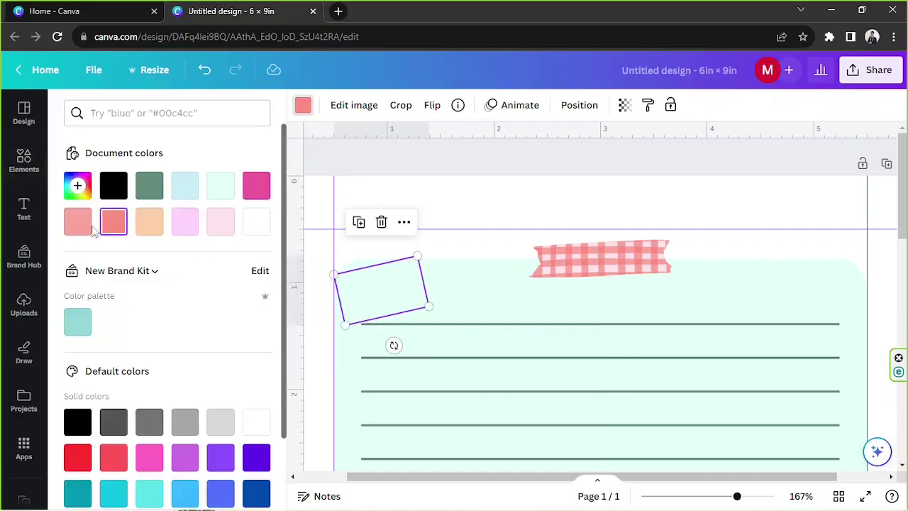
pyautogui.click(184, 221)
pyautogui.click(150, 222)
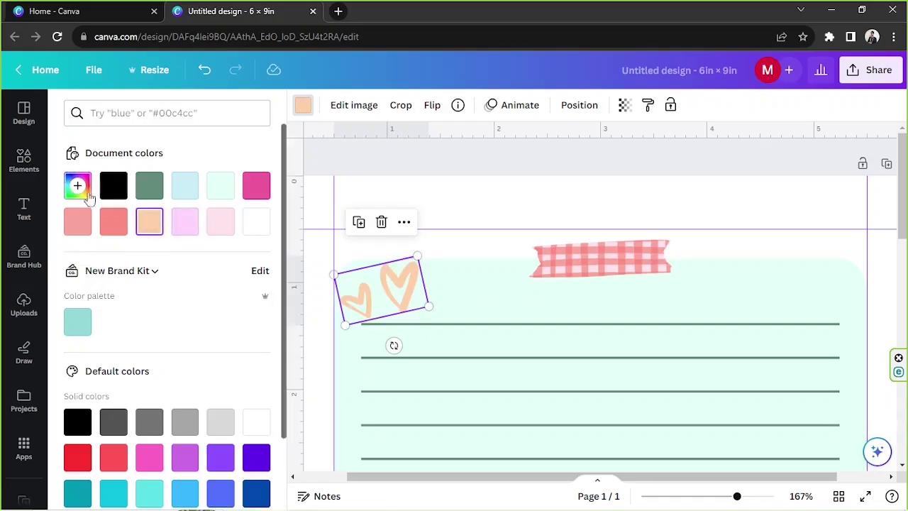
pyautogui.click(78, 185)
pyautogui.moveTo(138, 219); pyautogui.dragTo(122, 228)
pyautogui.click(733, 454)
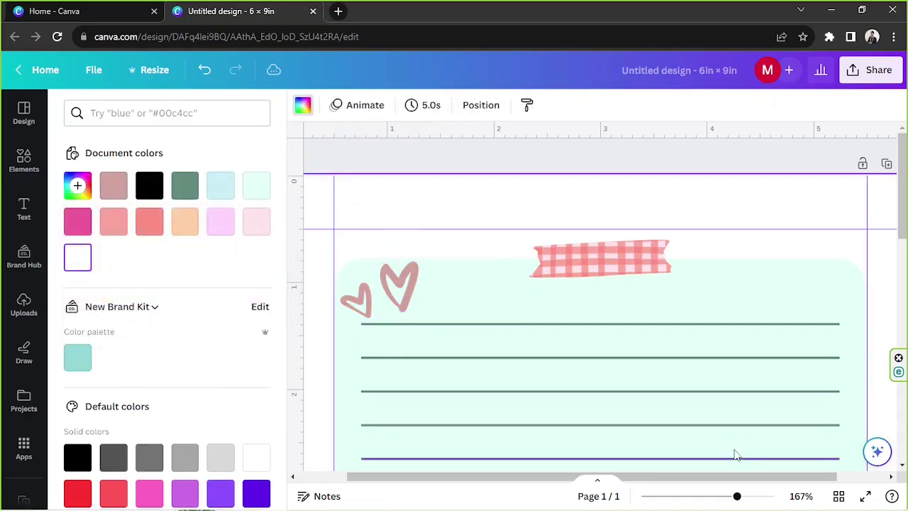
# Step: Set the hearts graphic's transparency to about 81
pyautogui.moveTo(737, 496); pyautogui.dragTo(701, 496)
pyautogui.click(761, 397)
pyautogui.click(524, 193)
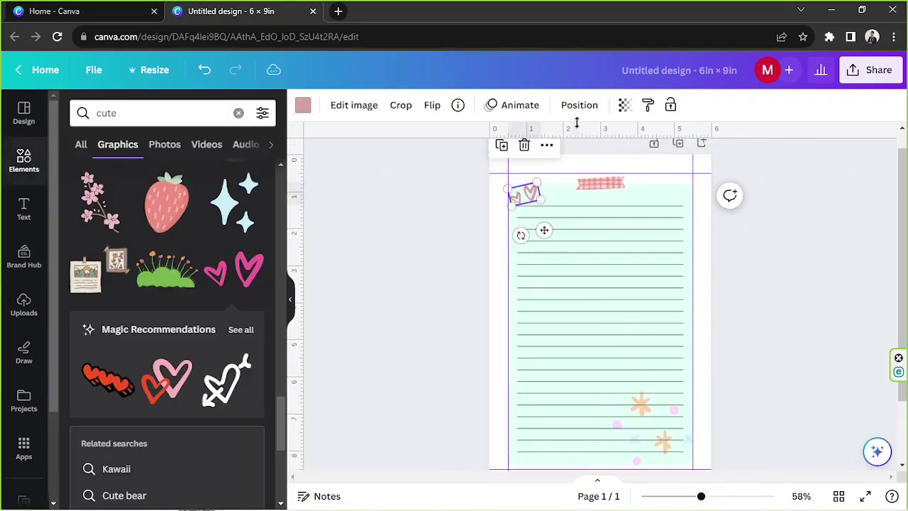
pyautogui.click(625, 105)
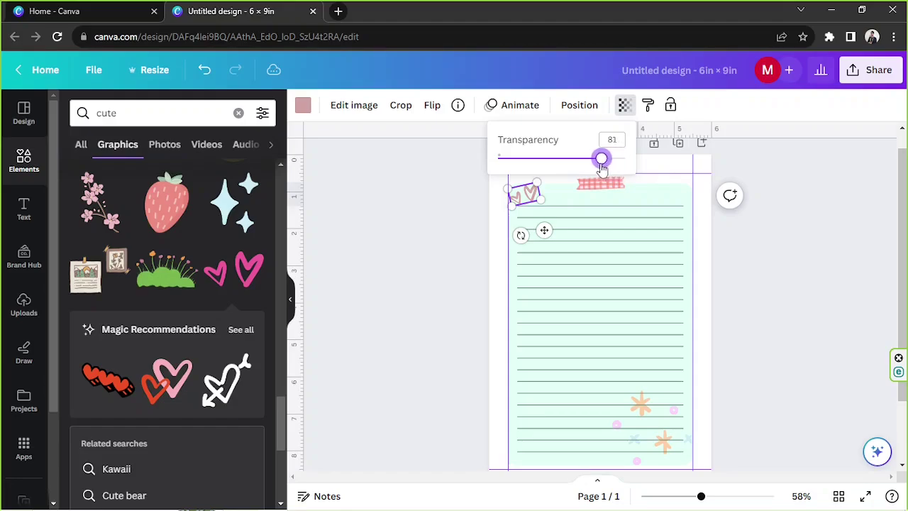
pyautogui.click(780, 205)
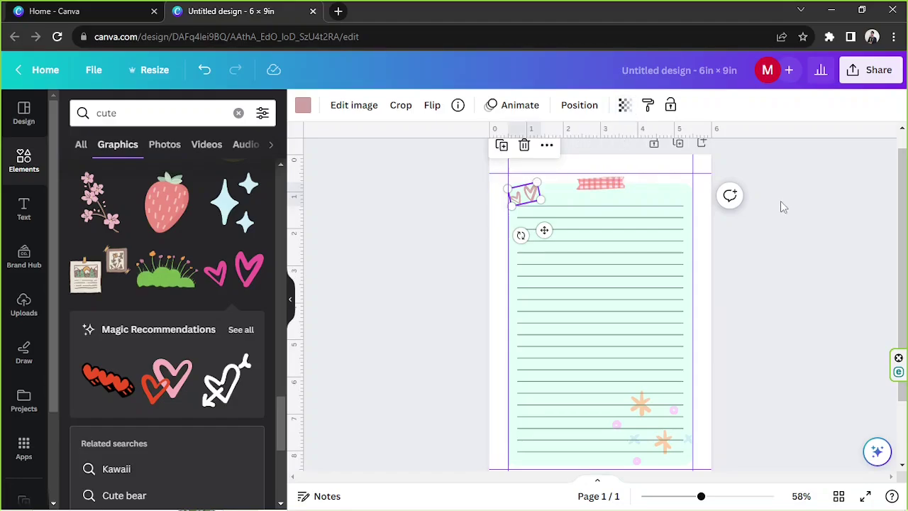
pyautogui.click(528, 198)
# Step: Zoom out and collapse the elements panel to see the whole page
pyautogui.click(767, 328)
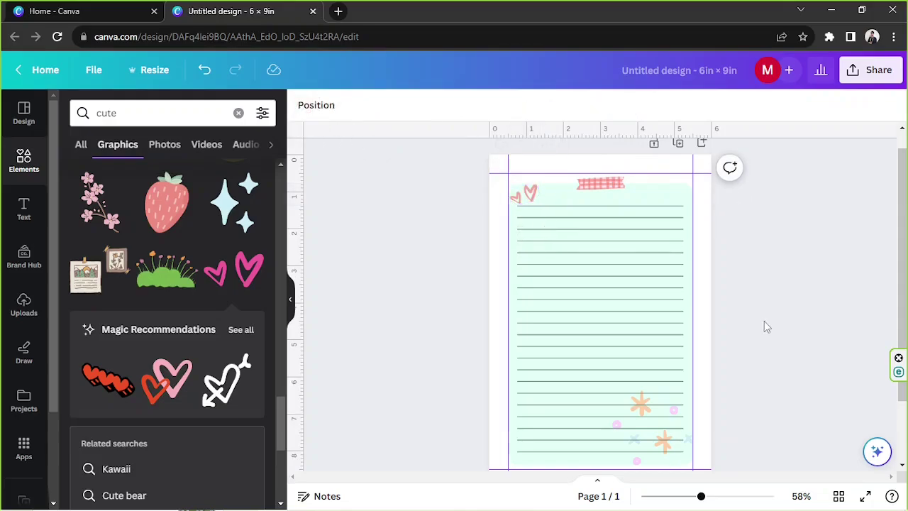
pyautogui.moveTo(702, 495); pyautogui.dragTo(691, 496)
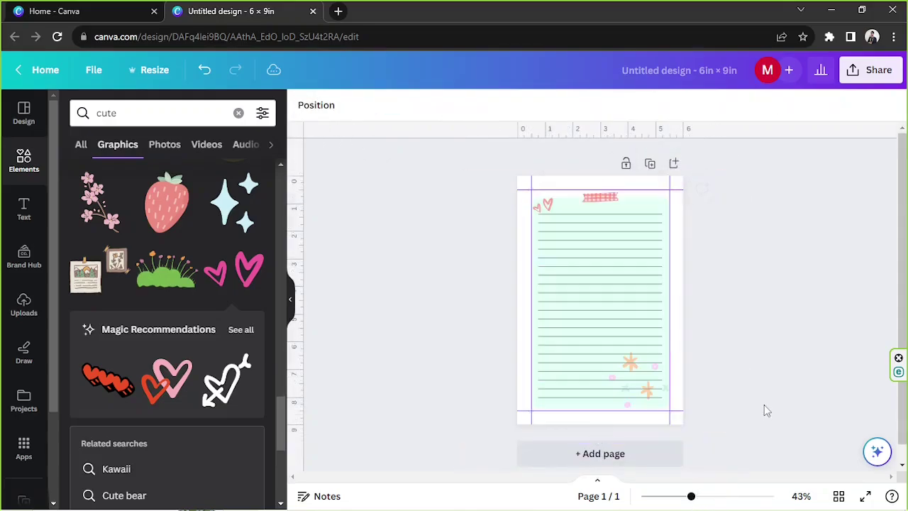
pyautogui.scroll(4, 284, 301)
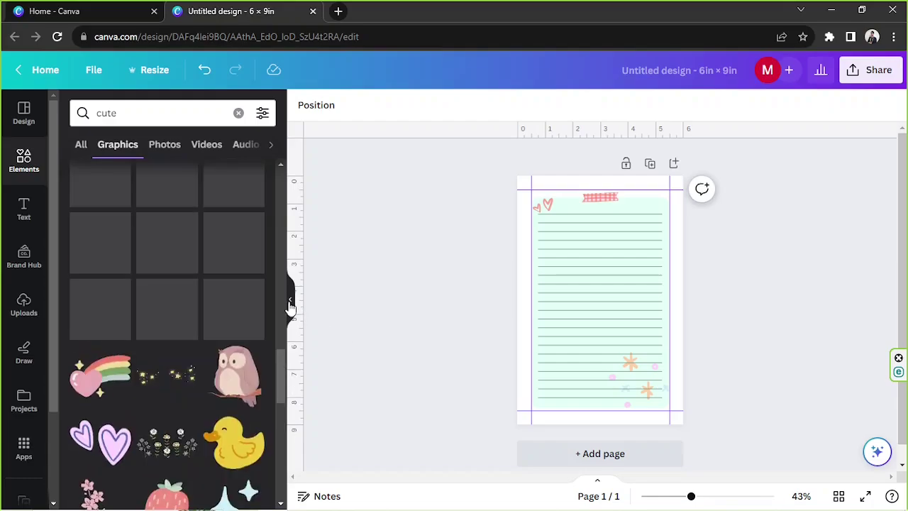
pyautogui.click(290, 298)
pyautogui.moveTo(350, 178); pyautogui.dragTo(645, 429)
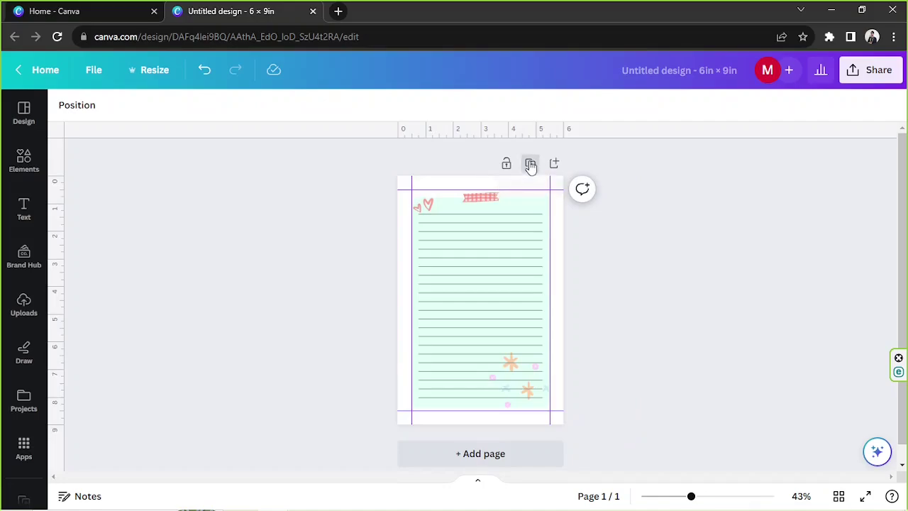
# Step: Duplicate the lined page four times to get five pages
pyautogui.click(531, 164)
pyautogui.click(531, 164)
pyautogui.click(531, 165)
pyautogui.click(531, 164)
pyautogui.scroll(15, 598, 261)
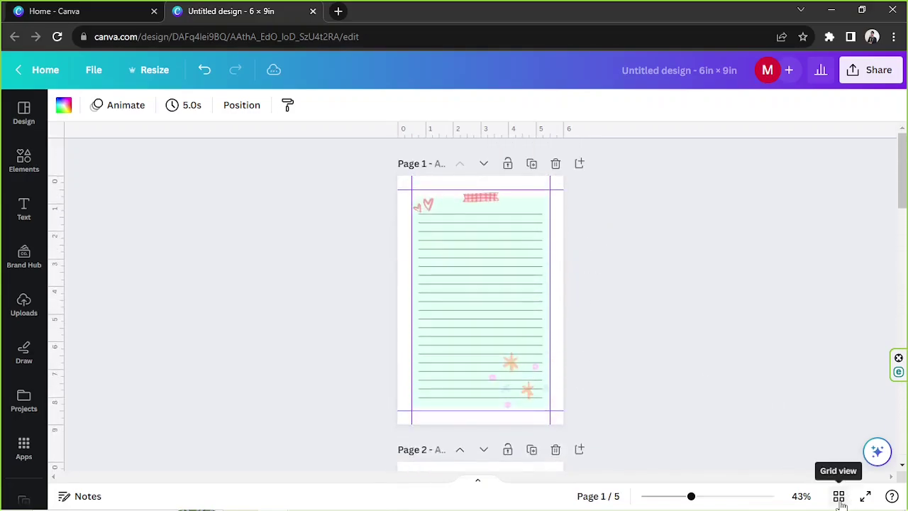
pyautogui.moveTo(344, 198); pyautogui.dragTo(600, 387)
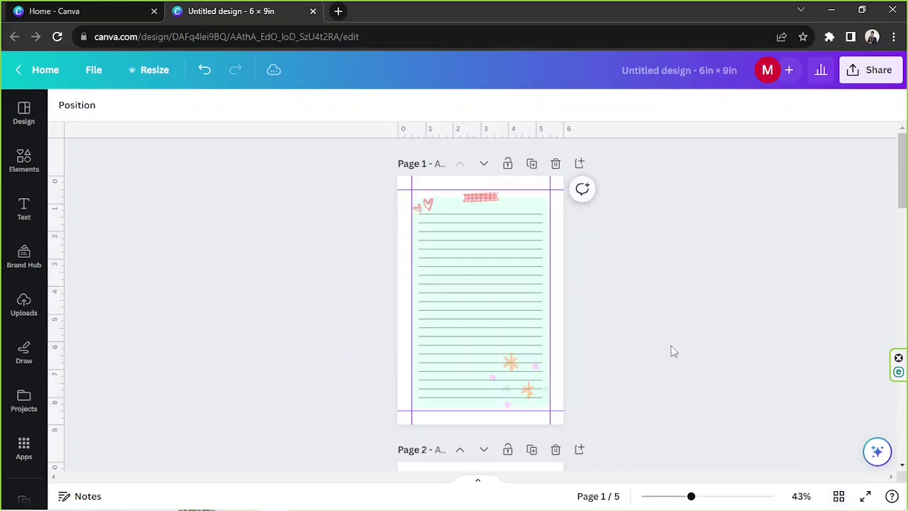
# Step: In Grid view, select all five pages with Ctrl+A and duplicate them to make ten
pyautogui.click(838, 495)
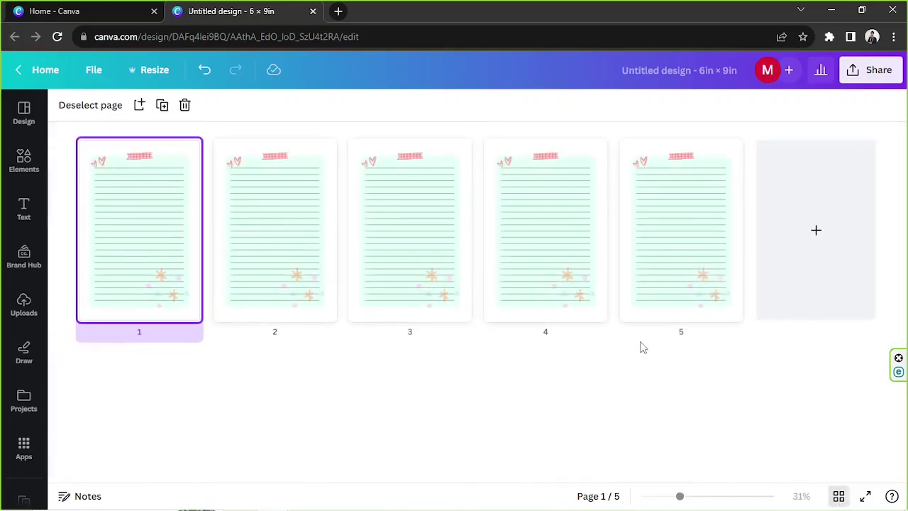
pyautogui.moveTo(703, 268); pyautogui.dragTo(112, 178)
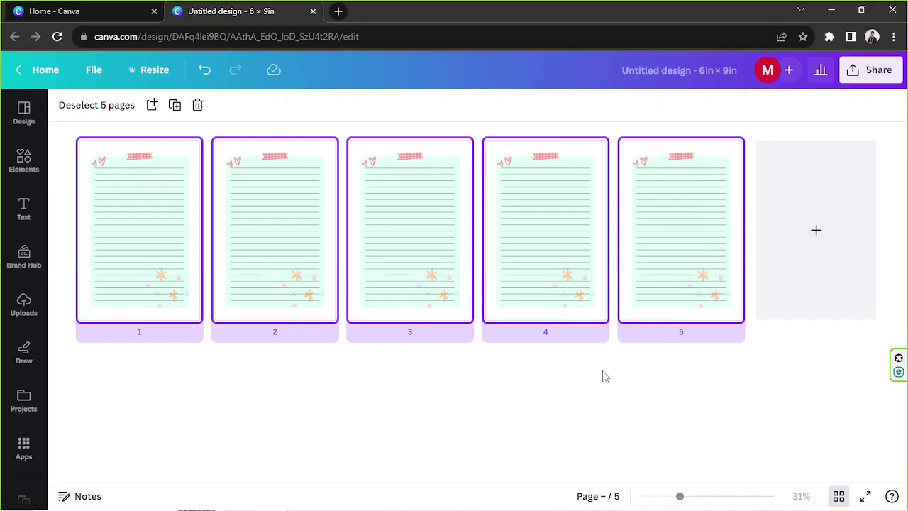
pyautogui.click(652, 229)
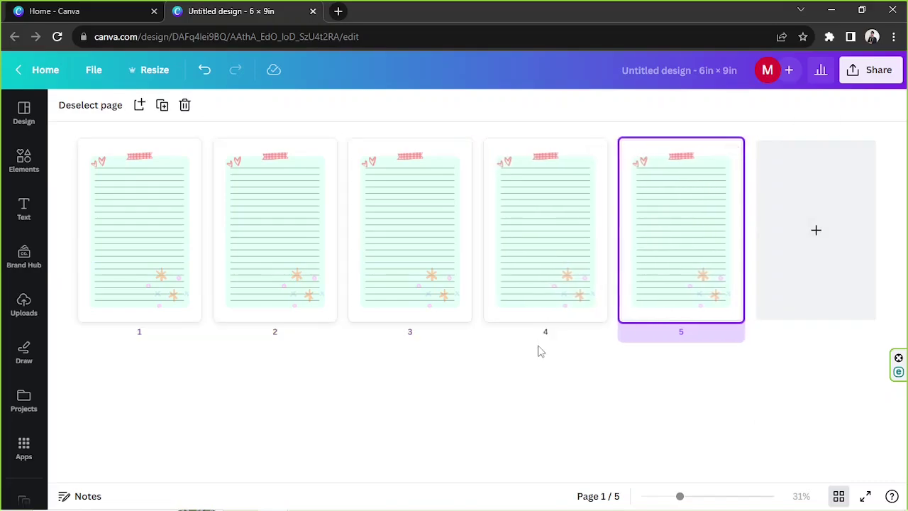
pyautogui.hotkey('ctrl', 'a')
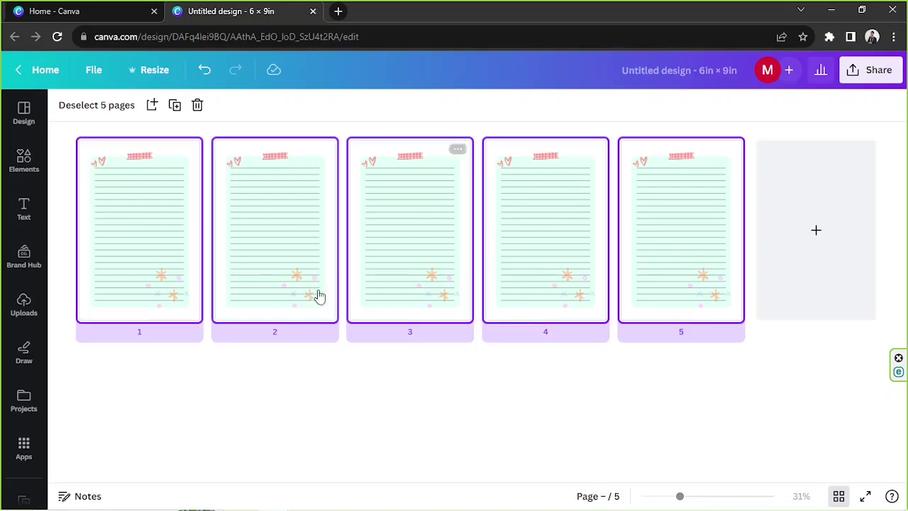
pyautogui.click(174, 107)
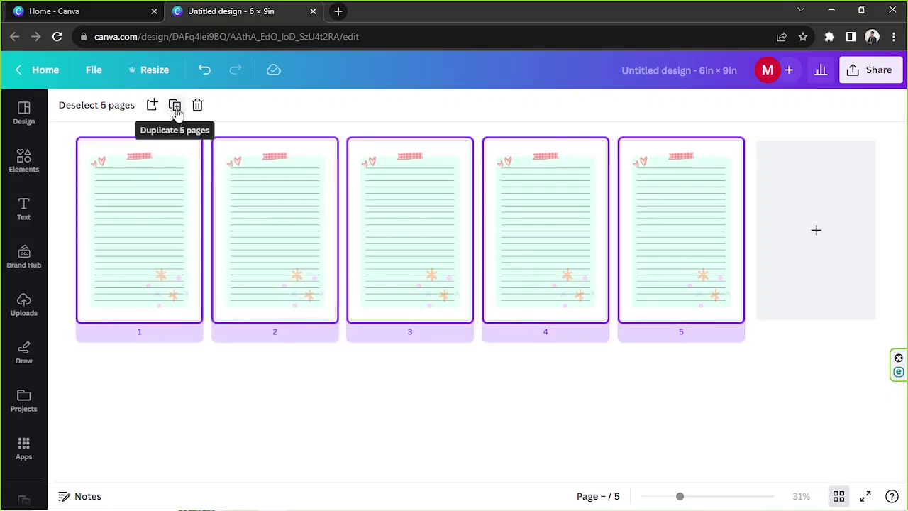
pyautogui.scroll(-2, 543, 266)
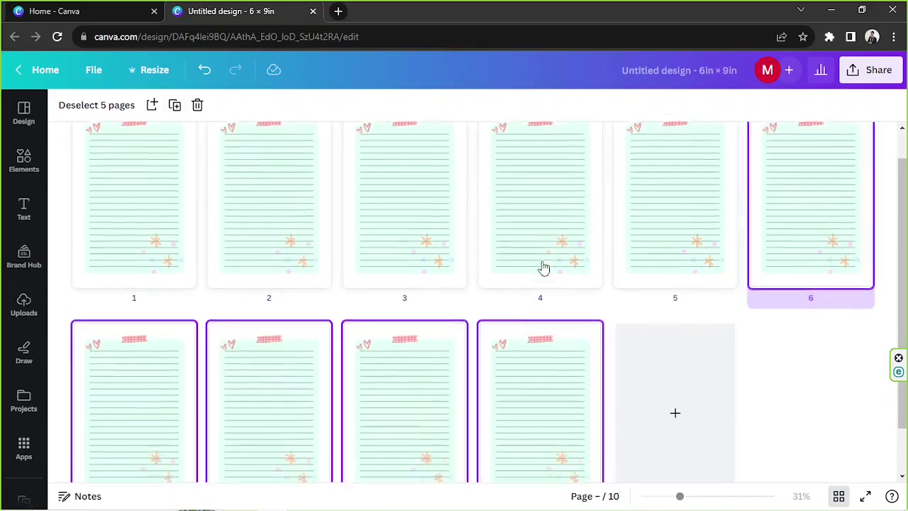
pyautogui.scroll(2, 519, 263)
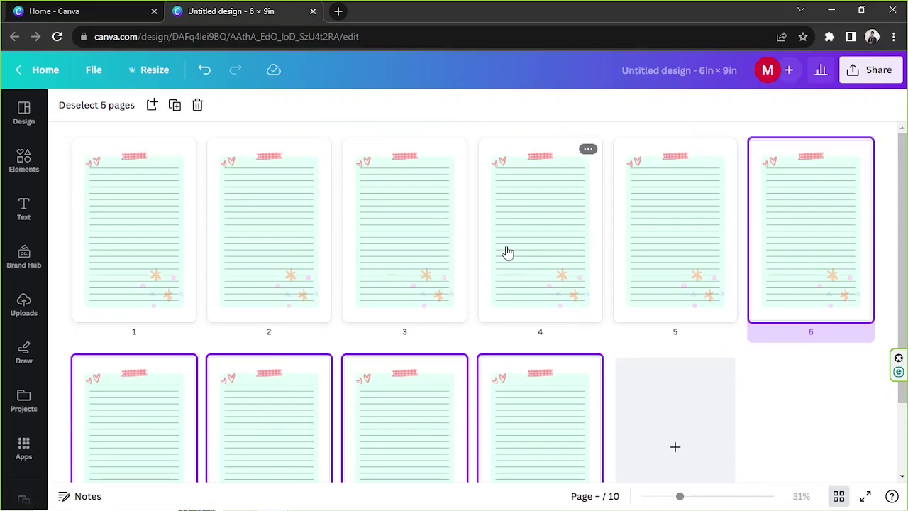
pyautogui.scroll(-2, 525, 234)
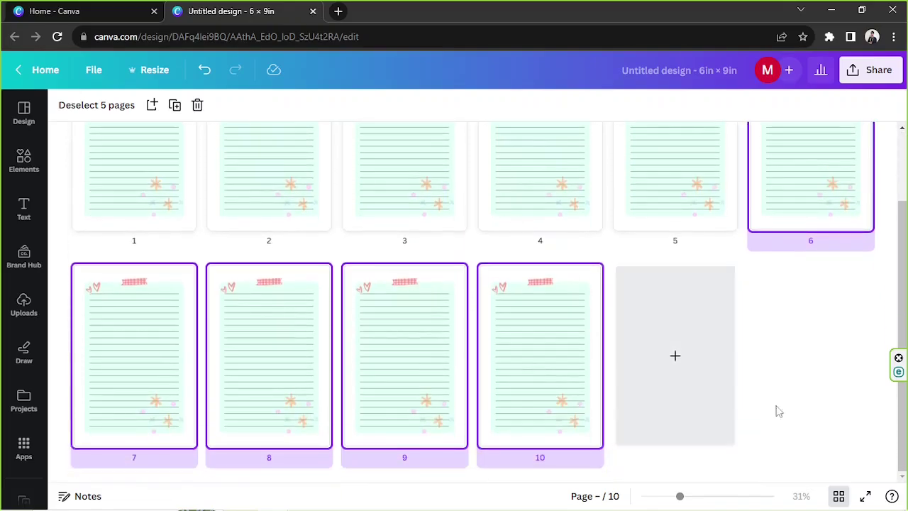
# Step: Download all 10 pages as a PDF Print file with the RGB colour profile
pyautogui.click(839, 497)
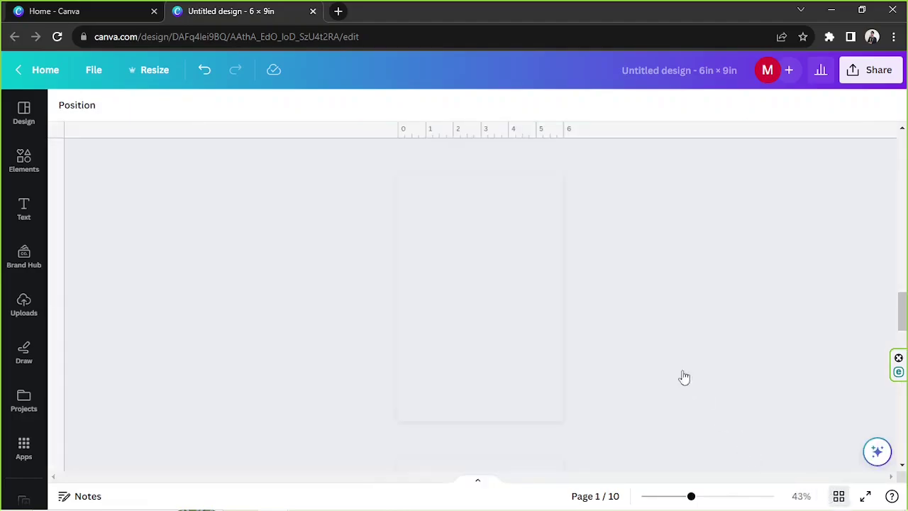
pyautogui.scroll(20, 709, 288)
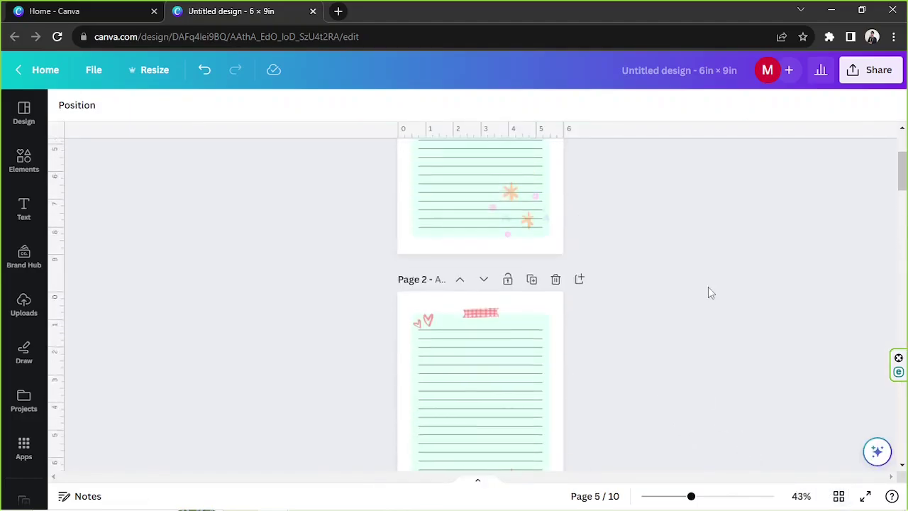
pyautogui.click(862, 77)
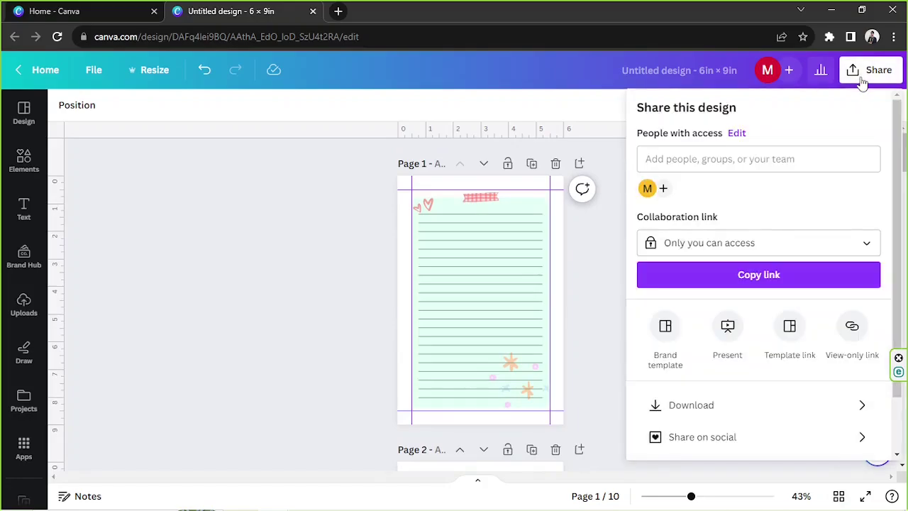
pyautogui.click(663, 410)
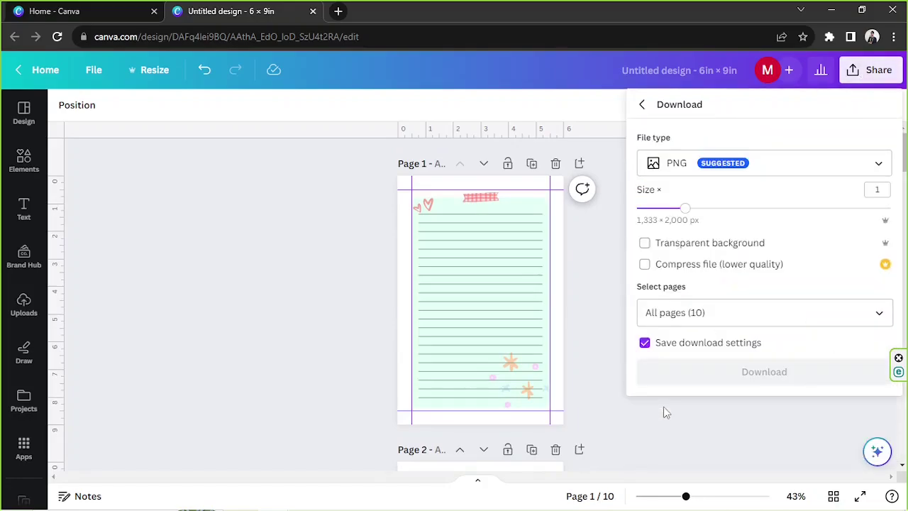
pyautogui.click(723, 170)
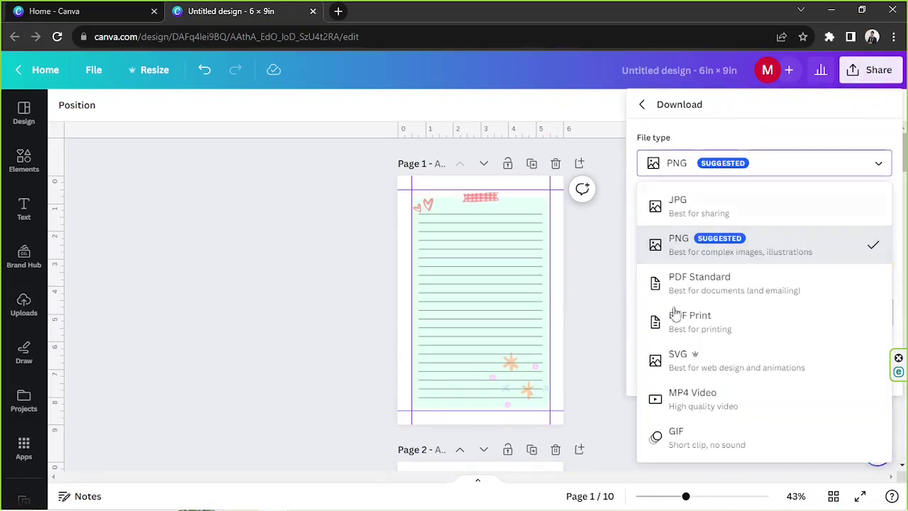
pyautogui.click(707, 336)
pyautogui.click(673, 278)
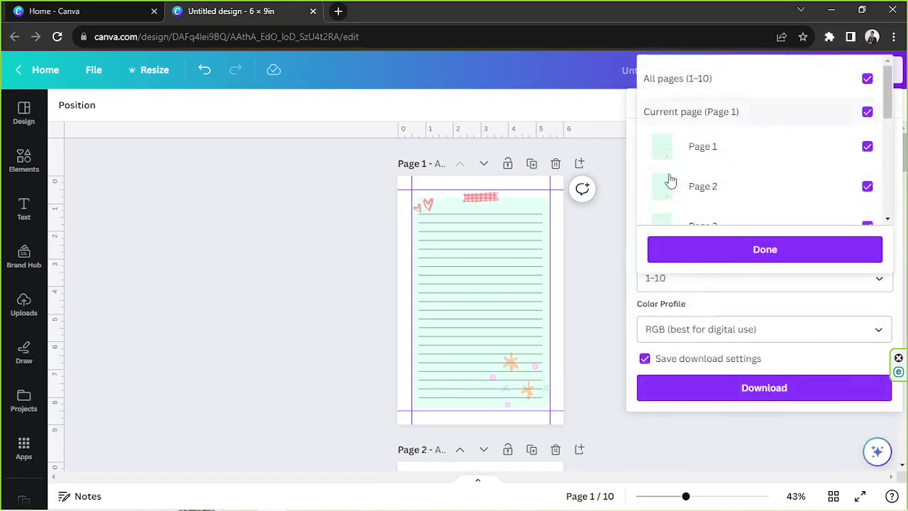
pyautogui.click(702, 255)
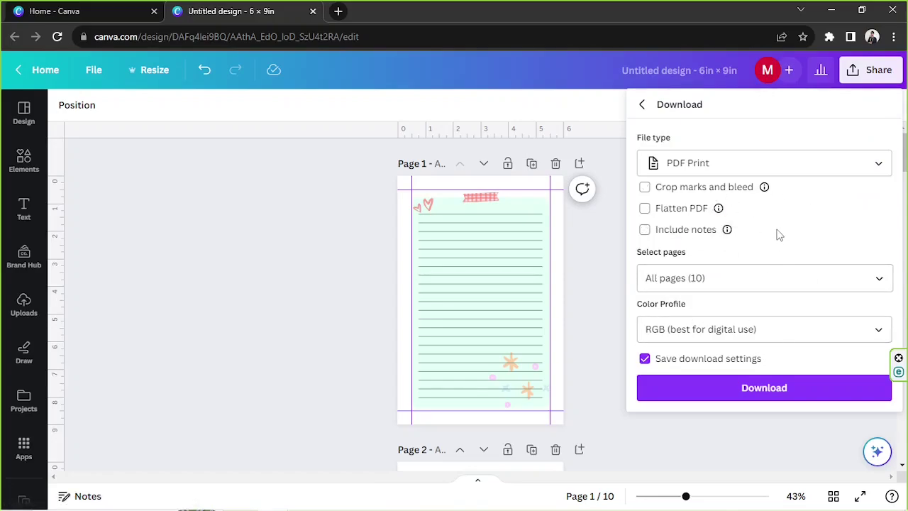
pyautogui.click(745, 340)
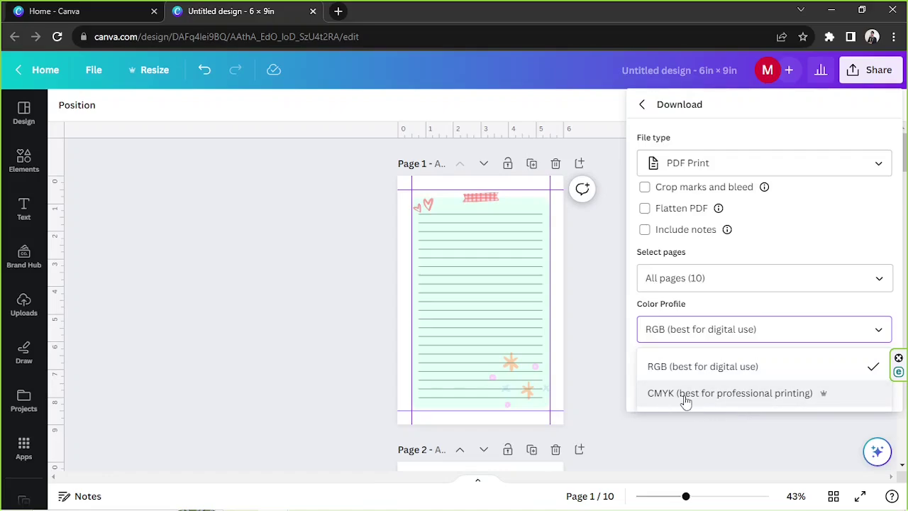
pyautogui.click(721, 339)
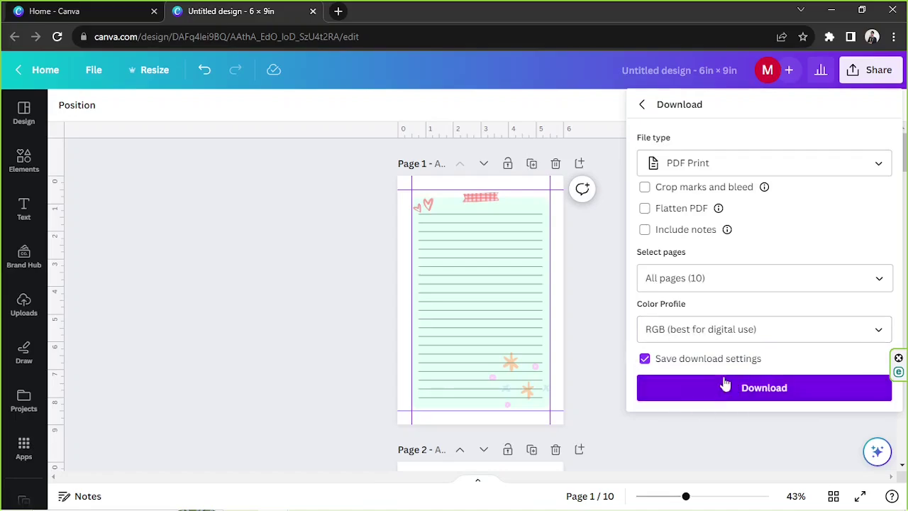
pyautogui.click(307, 242)
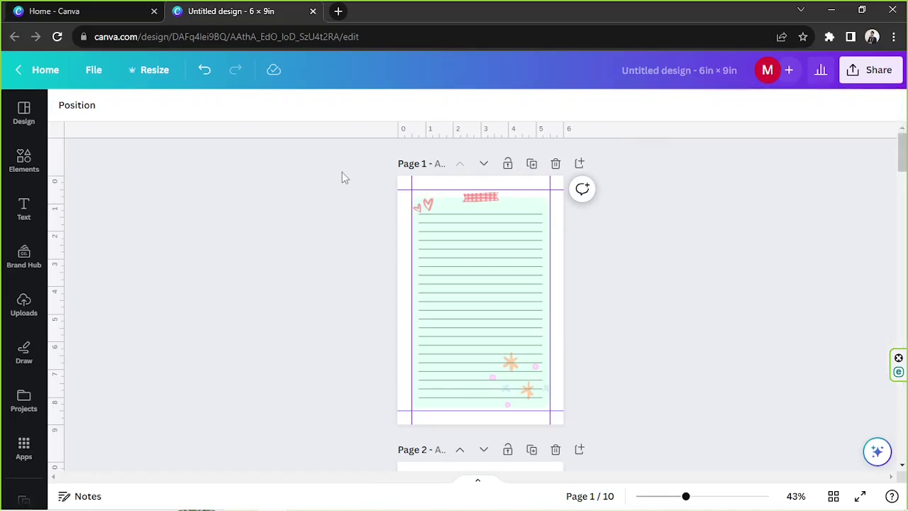
pyautogui.moveTo(341, 177); pyautogui.dragTo(603, 432)
pyautogui.click(574, 383)
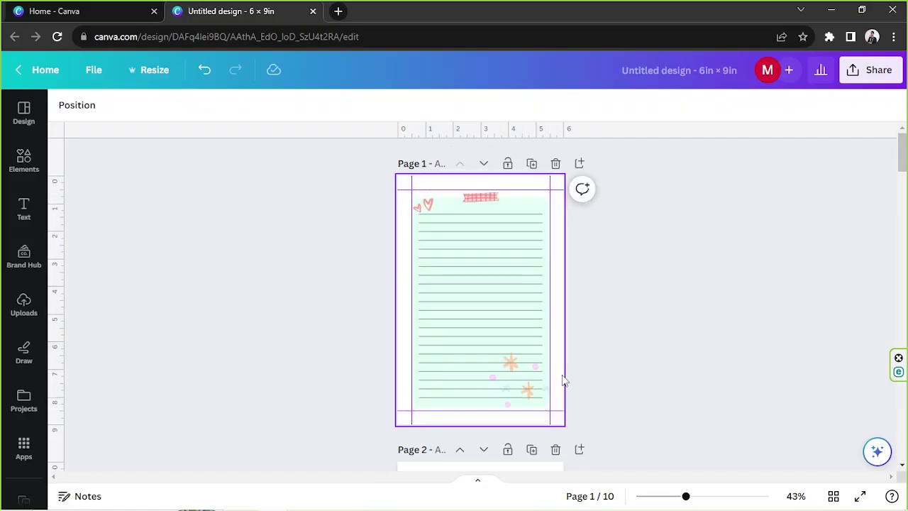
pyautogui.rightClick(564, 381)
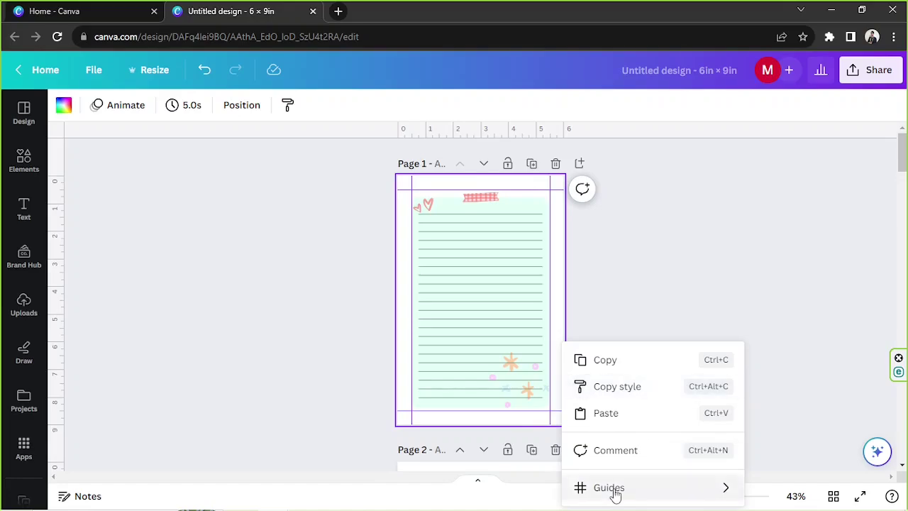
pyautogui.moveTo(614, 491)
pyautogui.click(516, 455)
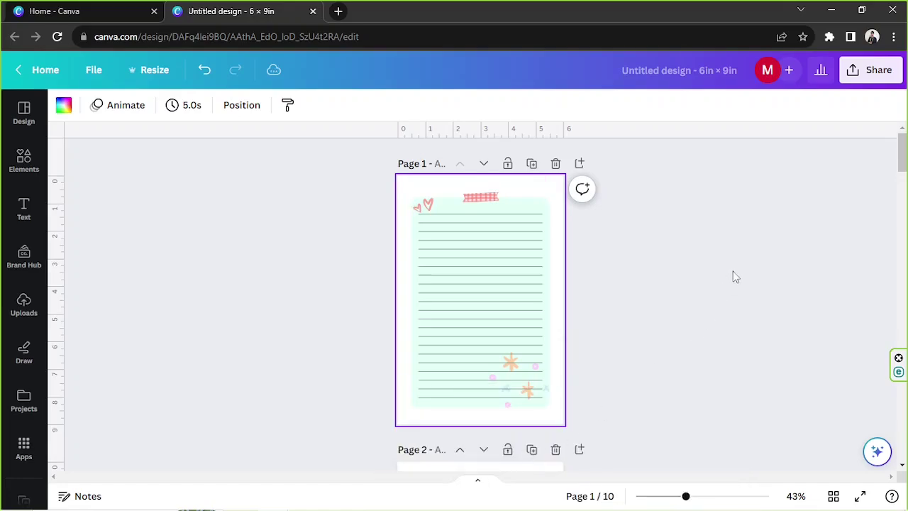
pyautogui.click(733, 273)
pyautogui.moveTo(685, 496); pyautogui.dragTo(698, 496)
pyautogui.scroll(-2, 678, 378)
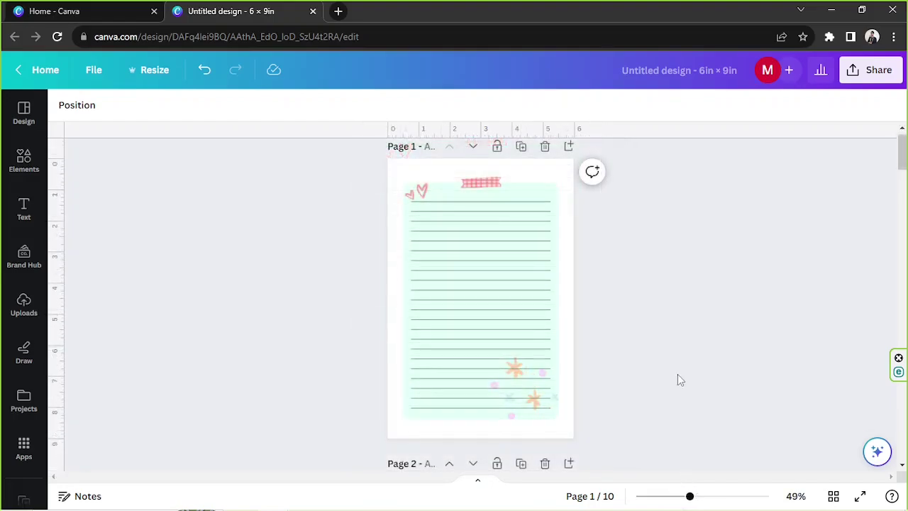
pyautogui.hotkey('ctrl', 'z')
pyautogui.moveTo(347, 152); pyautogui.dragTo(672, 444)
pyautogui.click(690, 366)
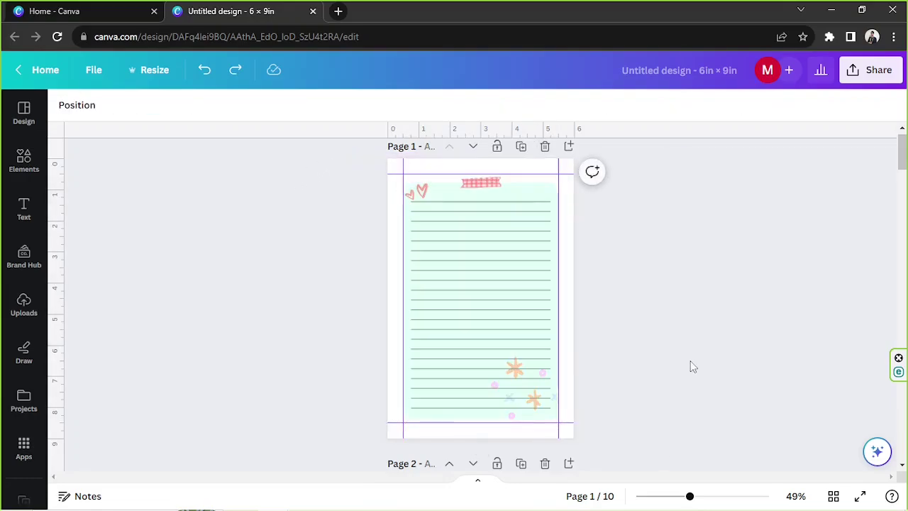